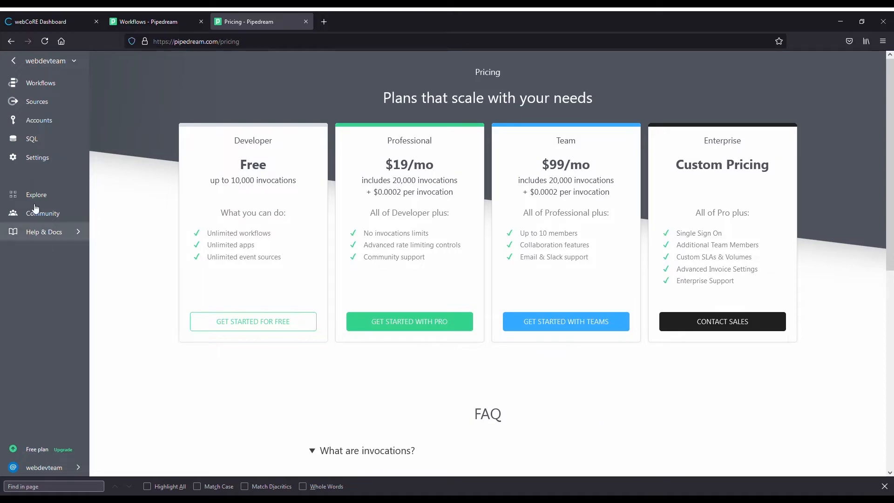
Review the webCoRE dashboard and Pipedream's pricing plans, including the FAQ explanation of invocations
{"action": "left_click", "coordinate": [51, 21]}
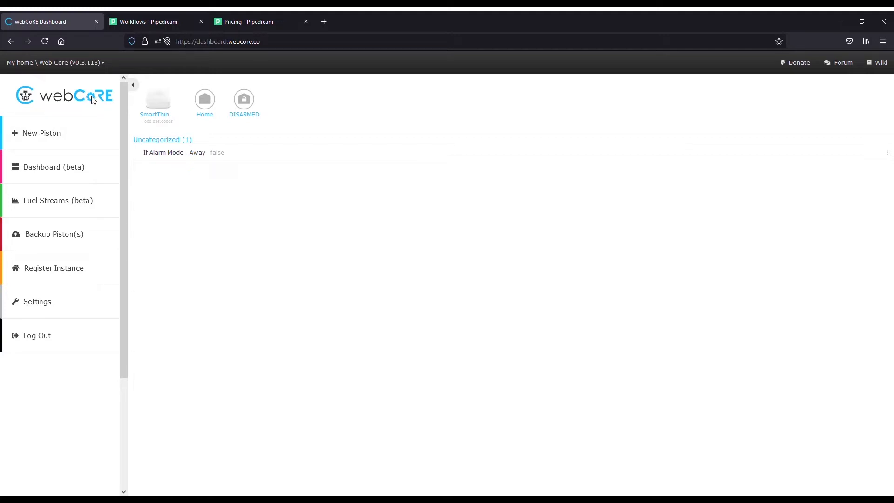
{"action": "left_click", "coordinate": [268, 24]}
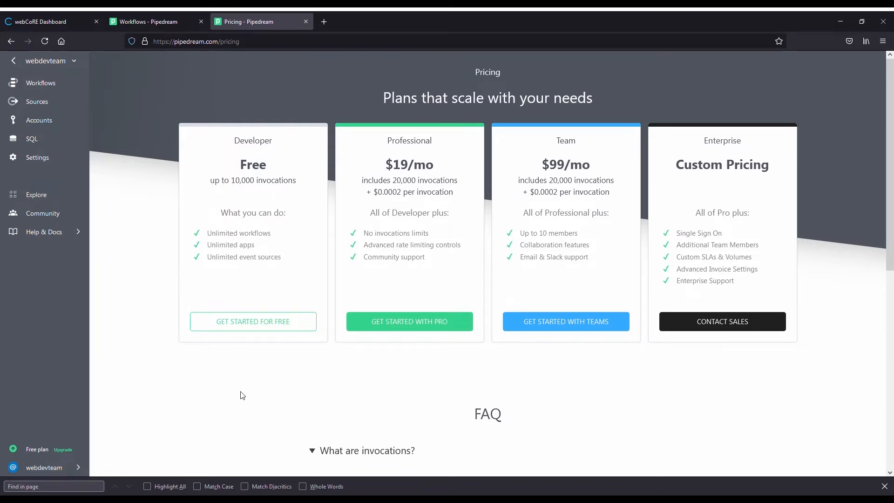
{"action": "scroll", "coordinate": [245, 396], "scroll_direction": "down", "scroll_amount": 3}
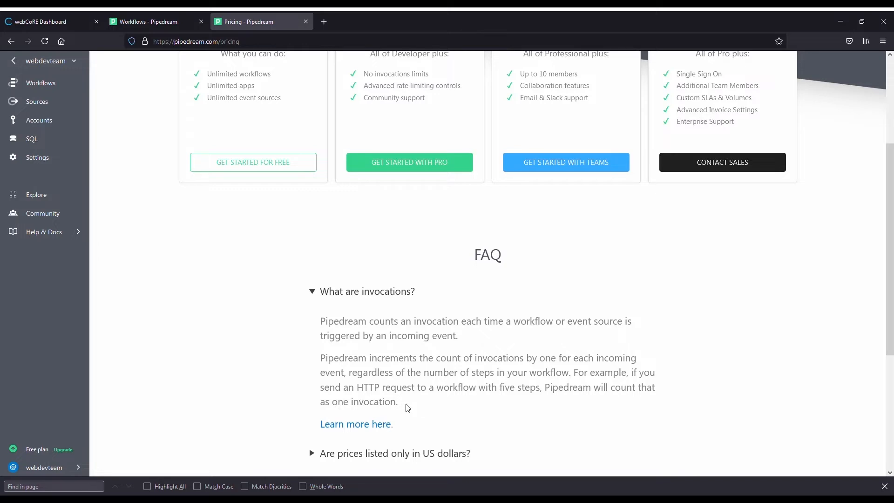
{"action": "scroll", "coordinate": [408, 407], "scroll_direction": "up", "scroll_amount": 3}
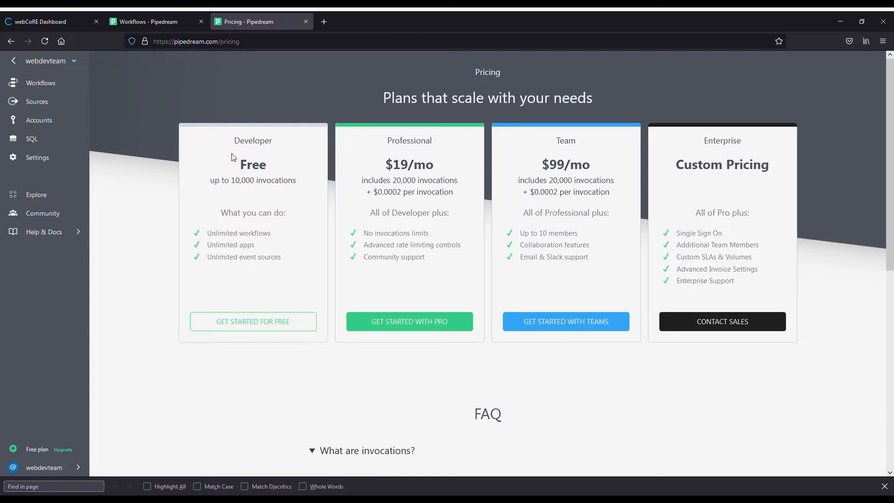
Examine the credential fields required for a new Twilio connection in Pipedream, then check the existing Twilio account's status
{"action": "left_click", "coordinate": [152, 24]}
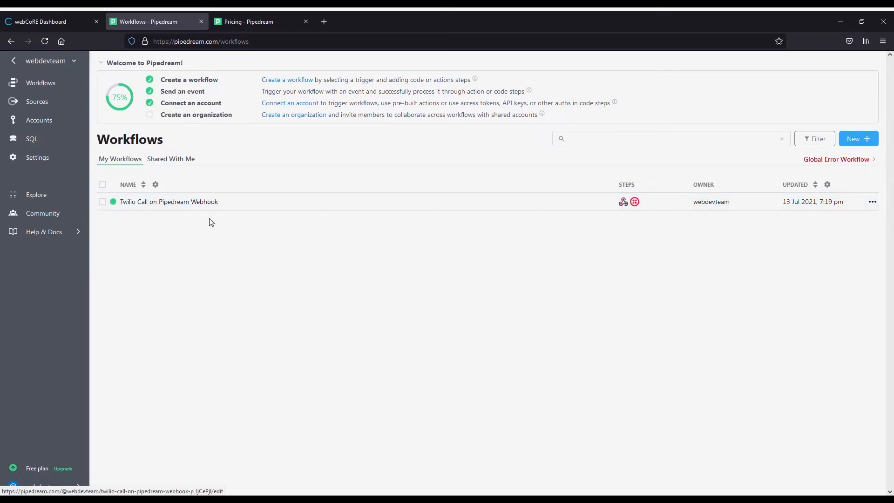
{"action": "left_click", "coordinate": [39, 122]}
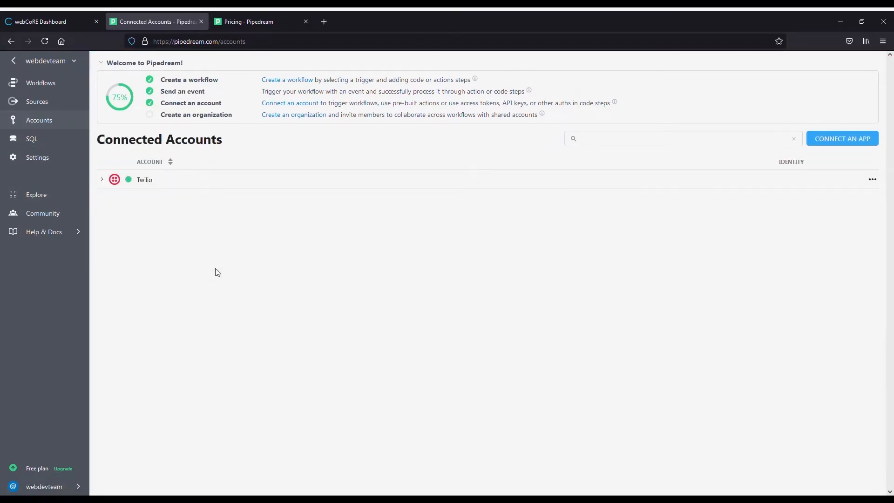
{"action": "left_click", "coordinate": [843, 139]}
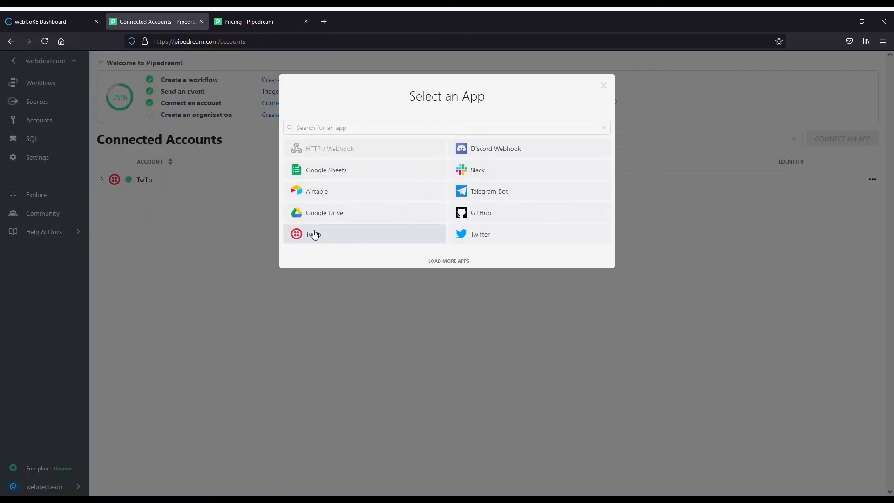
{"action": "left_click", "coordinate": [313, 233]}
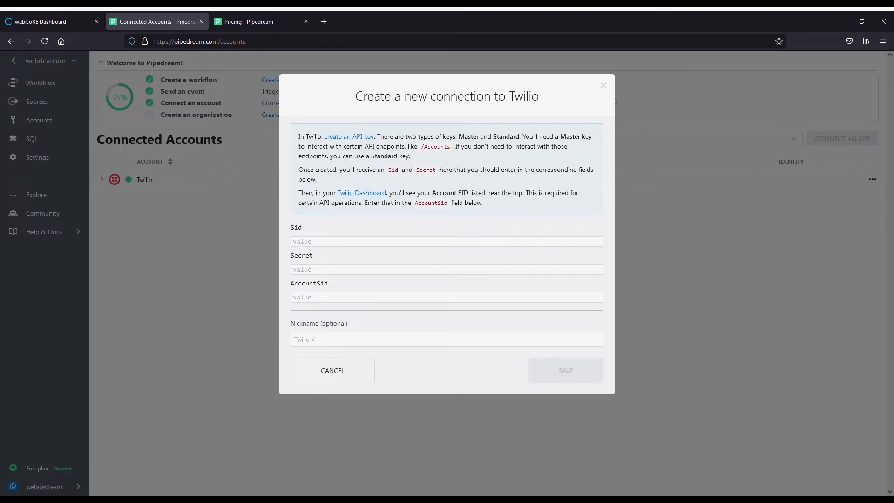
{"action": "left_click", "coordinate": [314, 300]}
{"action": "left_click", "coordinate": [355, 375]}
{"action": "mouse_move", "coordinate": [129, 181]}
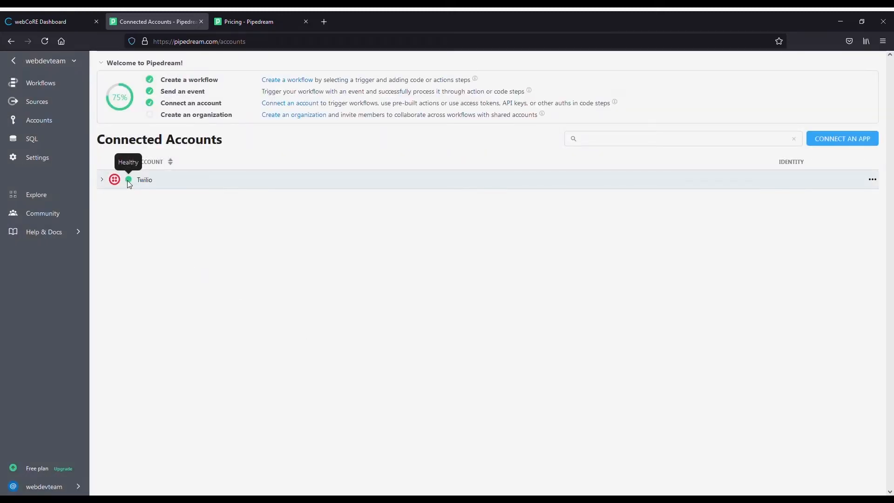
Start a new Pipedream workflow with the HTTP / Webhook New Requests trigger
{"action": "left_click", "coordinate": [49, 90]}
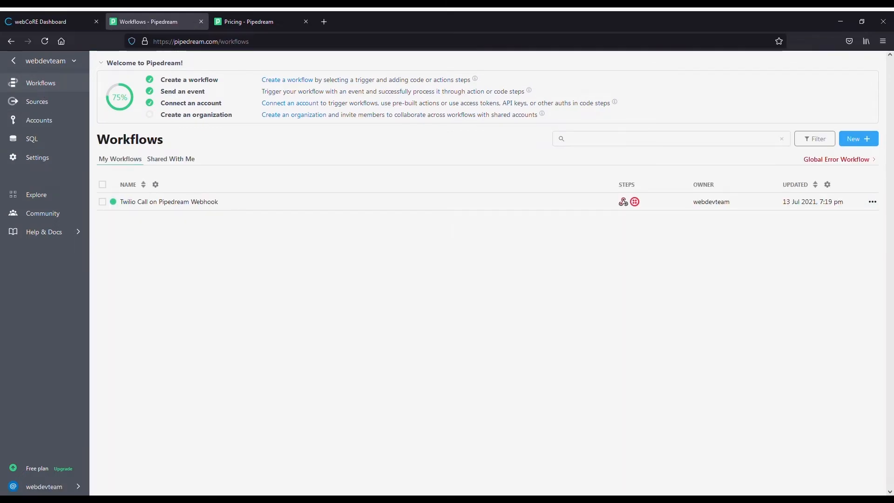
{"action": "left_click", "coordinate": [862, 141]}
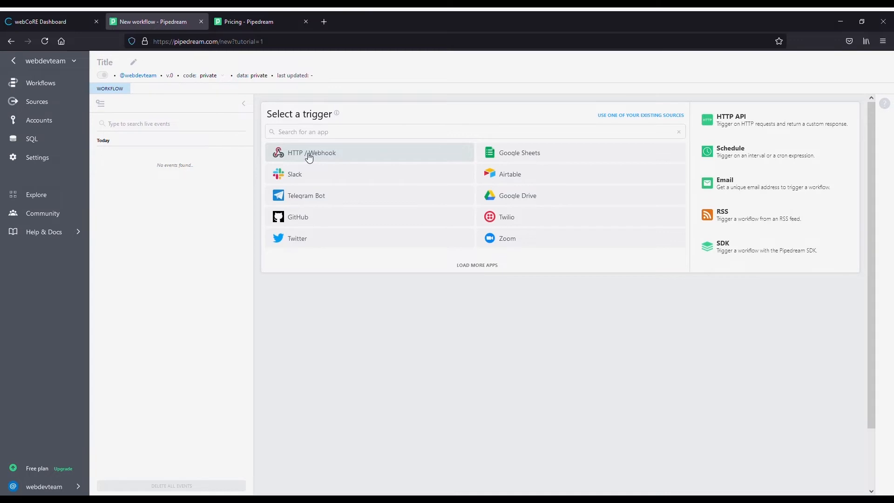
{"action": "left_click", "coordinate": [309, 158]}
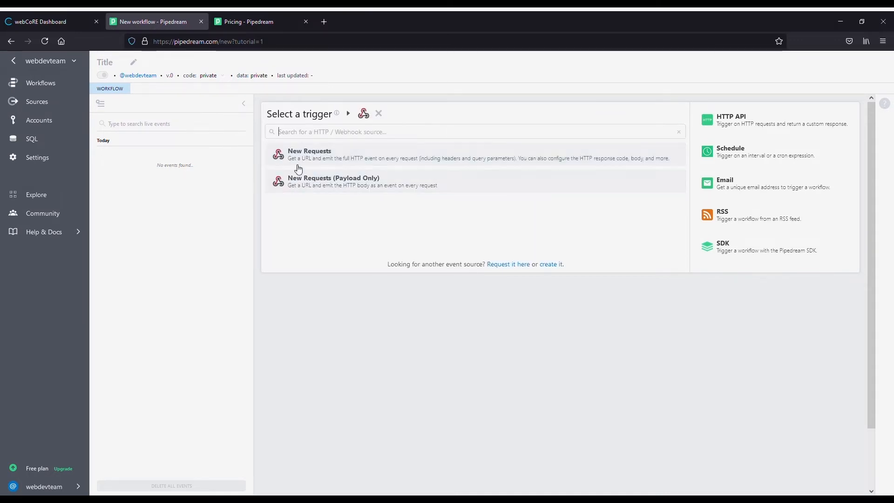
{"action": "left_click", "coordinate": [300, 162]}
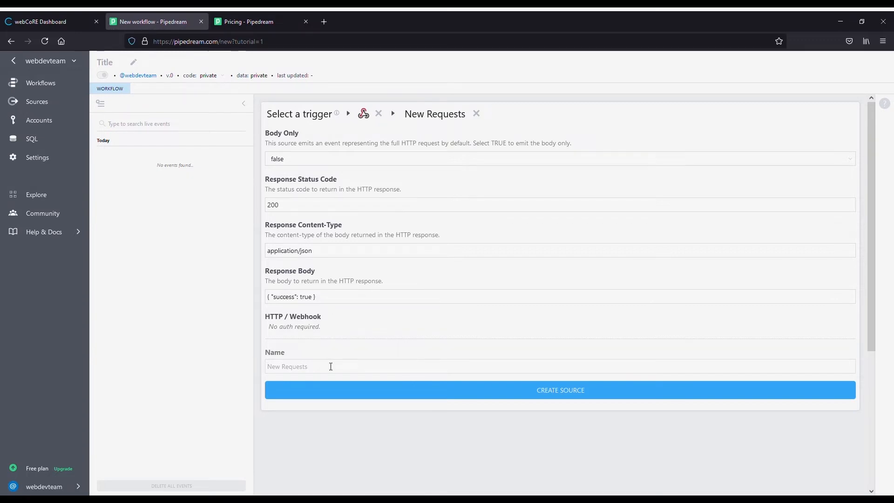
Name the webhook source "SmartThings Twilio Call HTTP Webhook" and create it
{"action": "type", "text": "SmartThings T"}
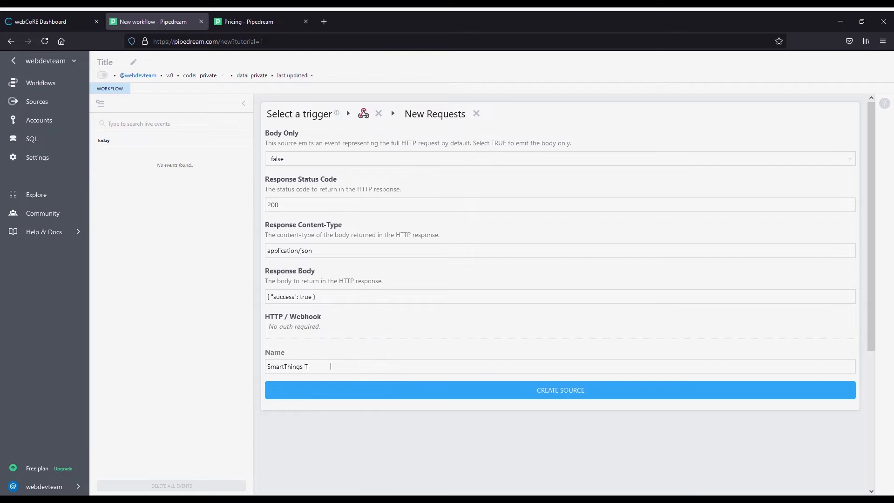
{"action": "type", "text": "wilio Call"}
{"action": "type", "text": " H"}
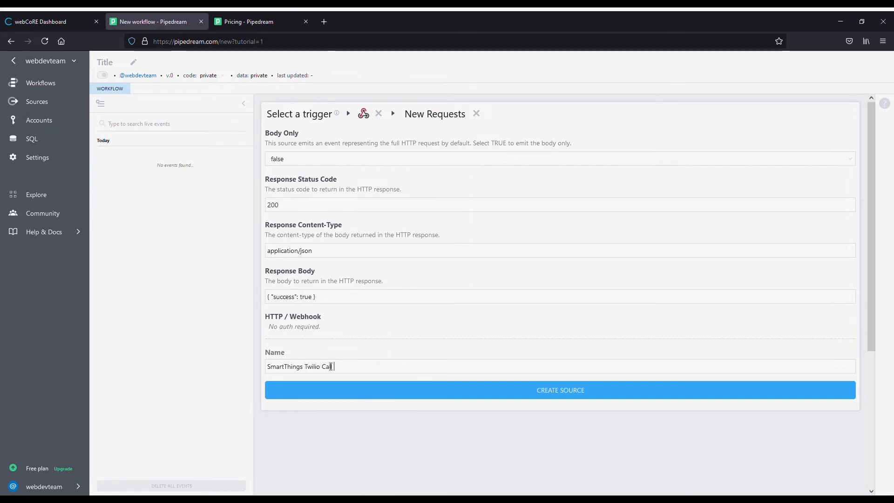
{"action": "type", "text": "TTP Webhook"}
{"action": "left_click", "coordinate": [577, 397]}
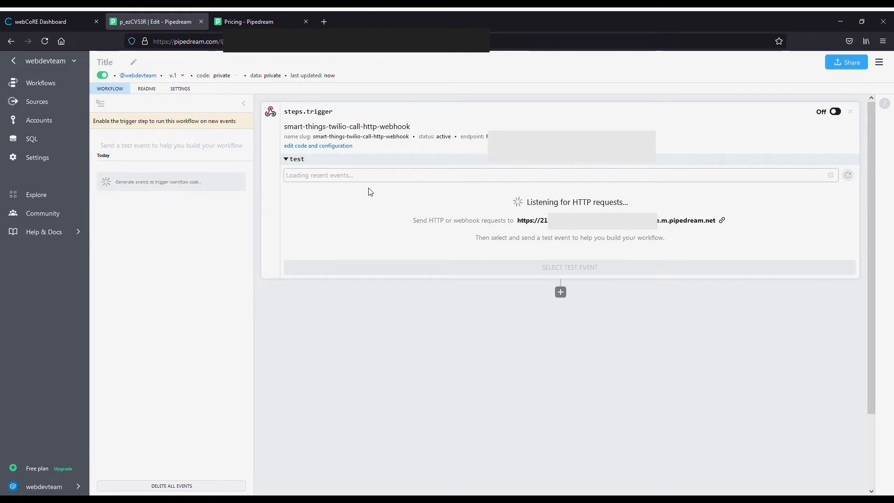
Add a Twilio Make a Phone Call action after the trigger, using the connected Twilio account
{"action": "left_click", "coordinate": [561, 293]}
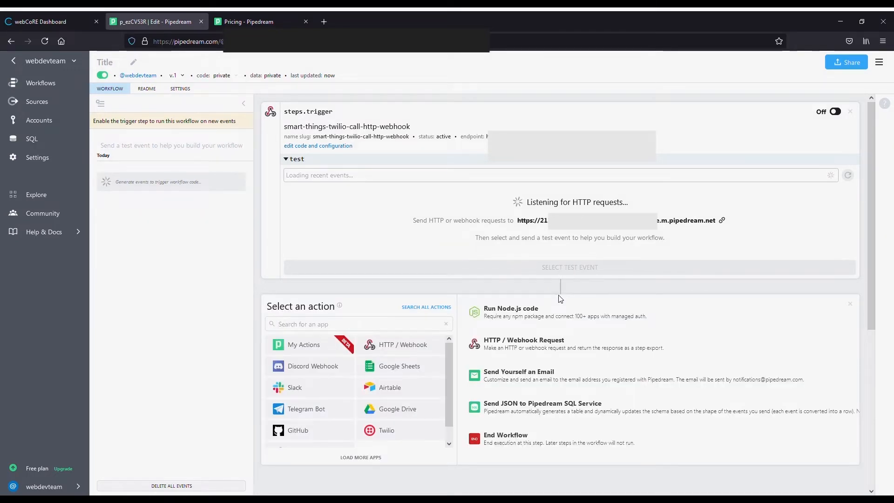
{"action": "left_click", "coordinate": [399, 433]}
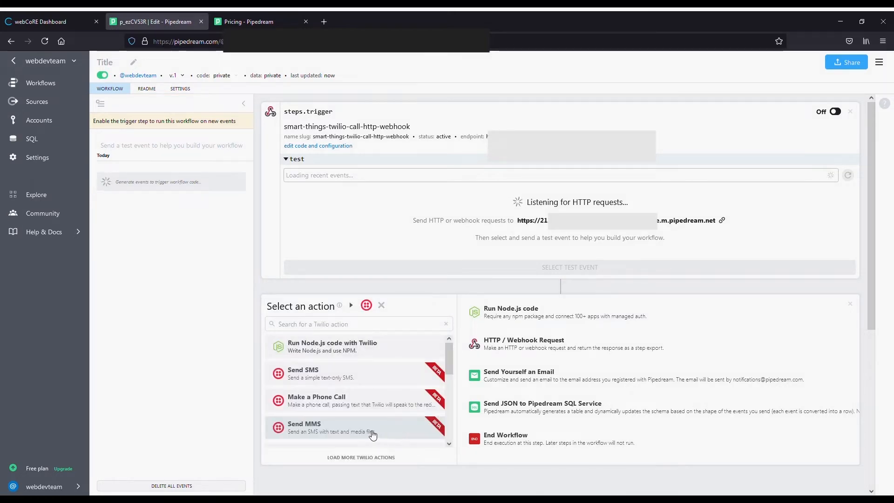
{"action": "left_click", "coordinate": [315, 403]}
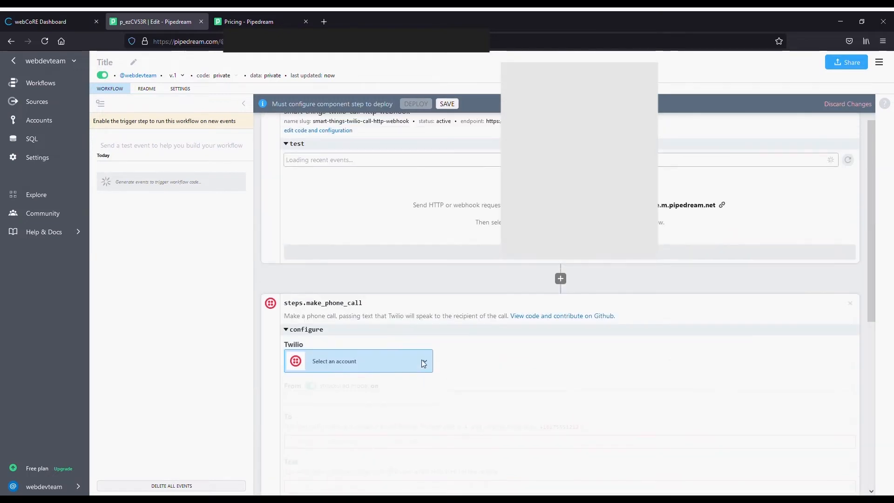
{"action": "left_click", "coordinate": [379, 402]}
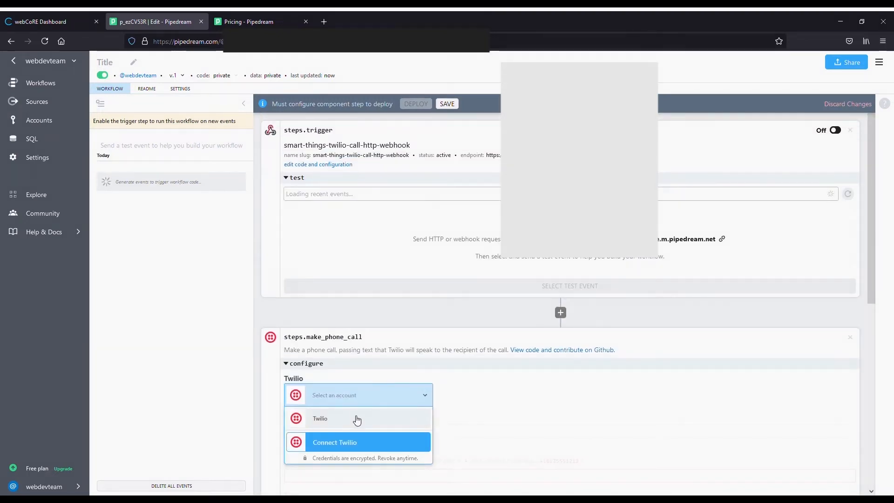
{"action": "left_click", "coordinate": [357, 418]}
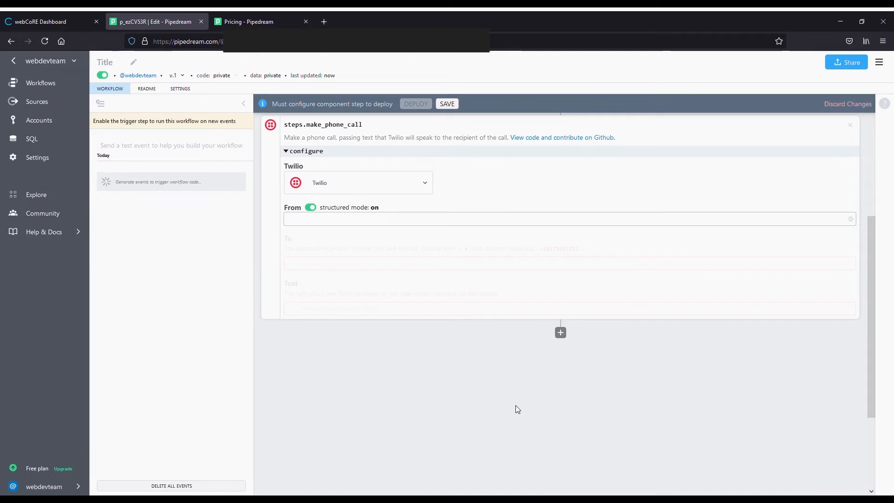
Choose the Twilio caller number and enter the recipient's phone number with its country code for the phone call step
{"action": "left_click", "coordinate": [380, 226]}
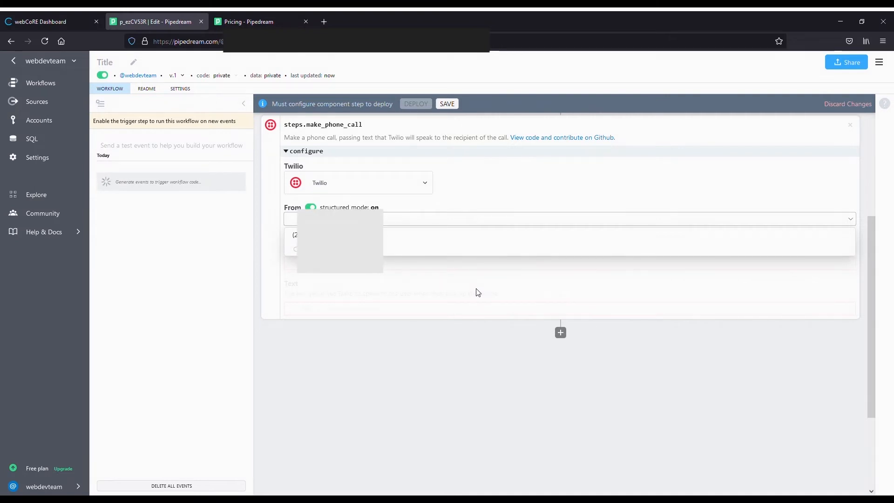
{"action": "left_click", "coordinate": [468, 235]}
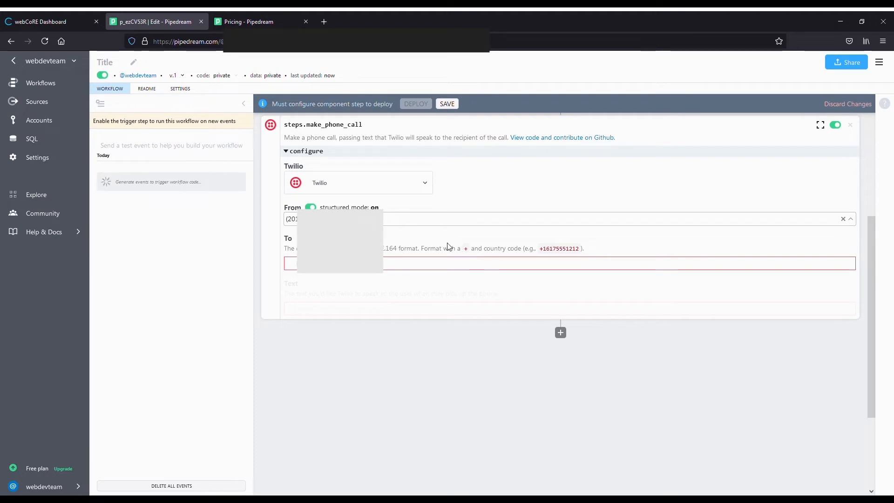
{"action": "left_click", "coordinate": [374, 266]}
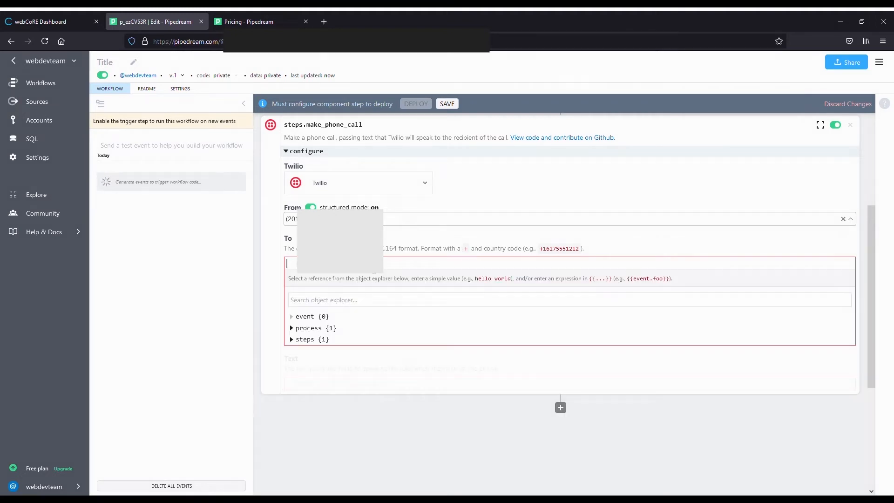
{"action": "type", "text": "+61"}
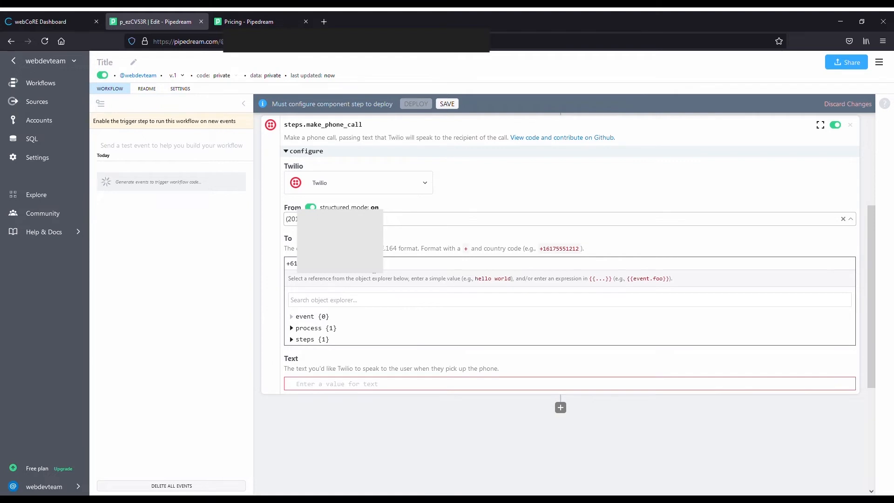
Set the call's spoken text to "Oops! Someone is in the house. Plese check your security camera.", then save and deploy the workflow
{"action": "left_click", "coordinate": [360, 383]}
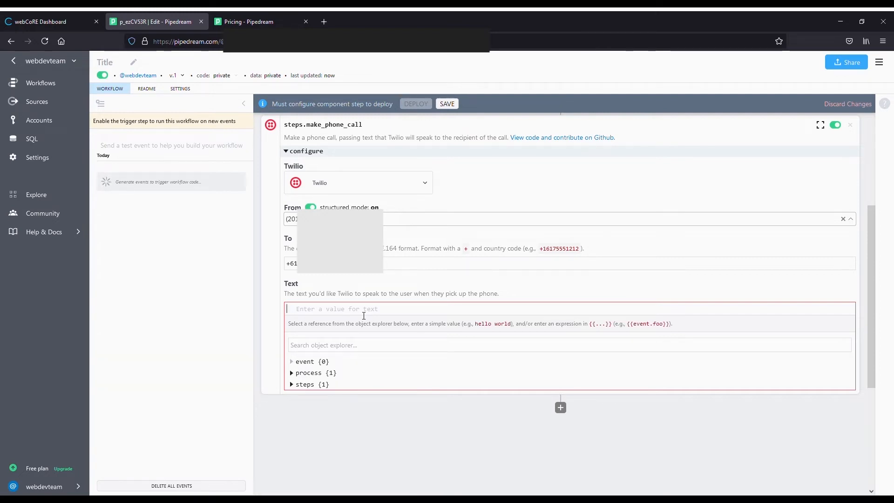
{"action": "type", "text": "0"}
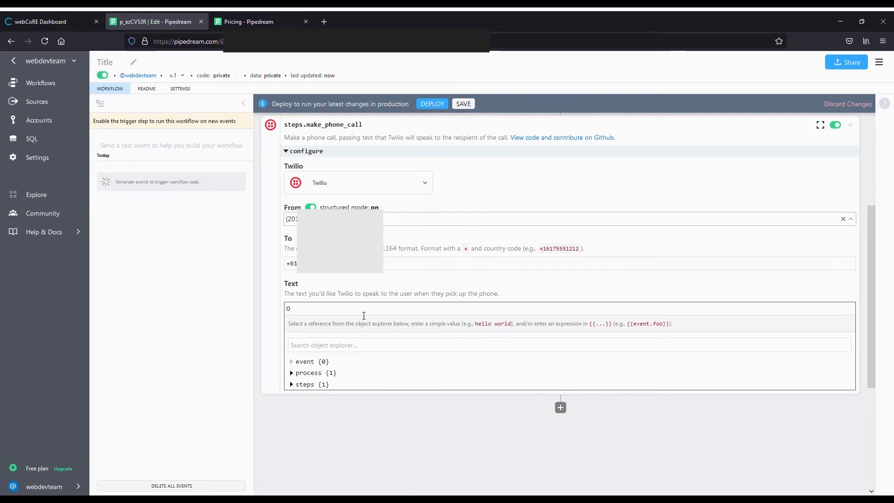
{"action": "key", "text": "BackSpace"}
{"action": "type", "text": "ps!"}
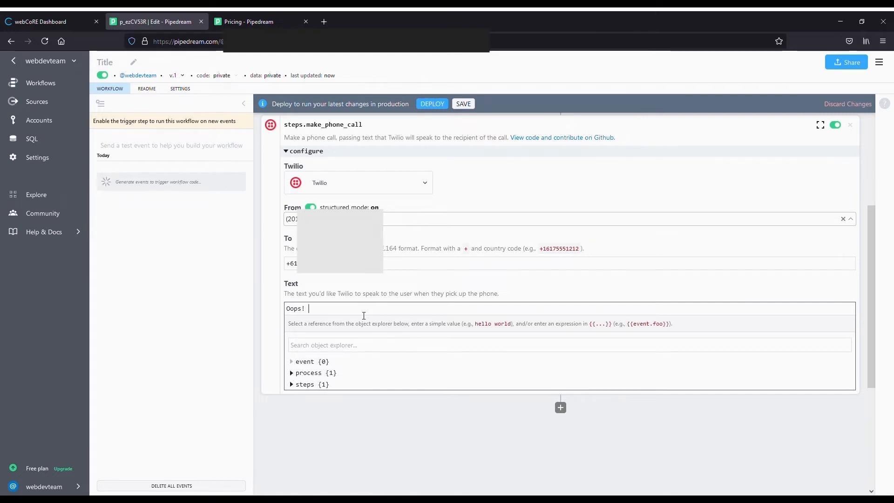
{"action": "type", "text": " Someone is in the hous"}
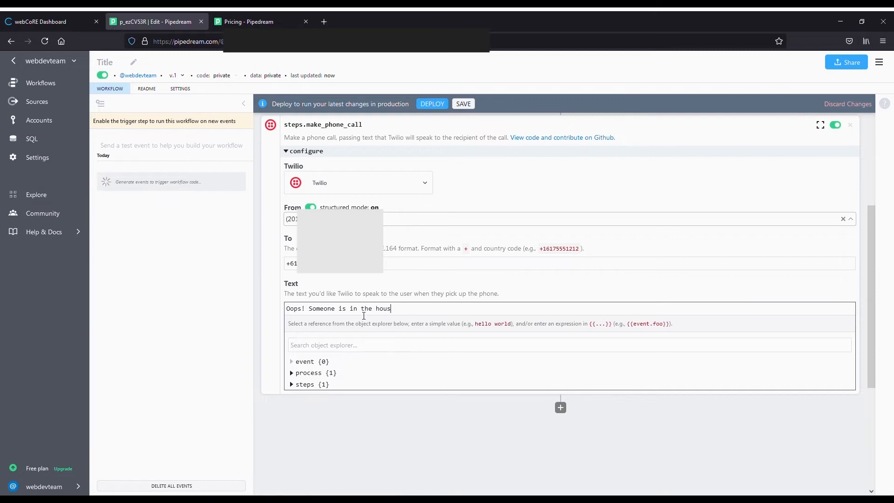
{"action": "type", "text": "e. Plese check your security camera."}
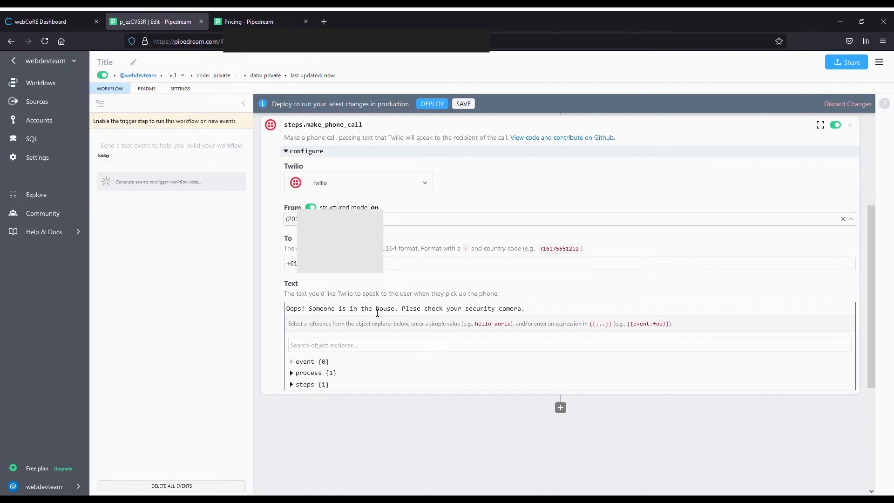
{"action": "left_click", "coordinate": [464, 104]}
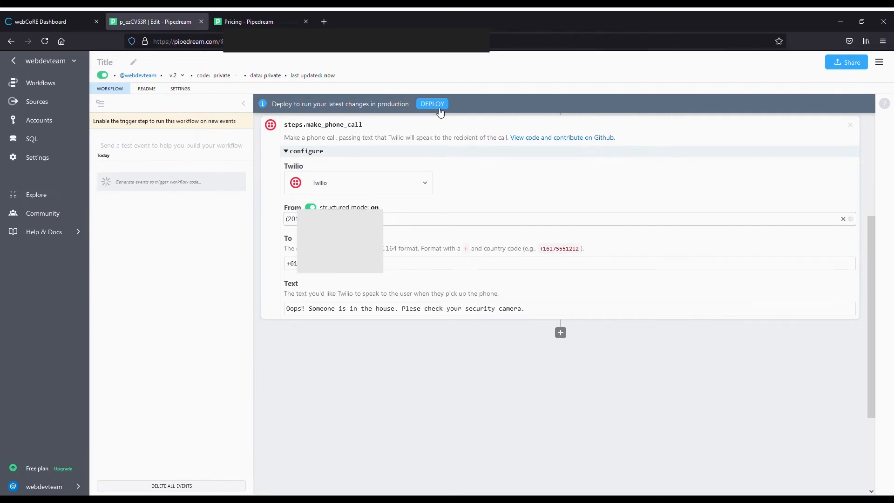
{"action": "left_click", "coordinate": [432, 103]}
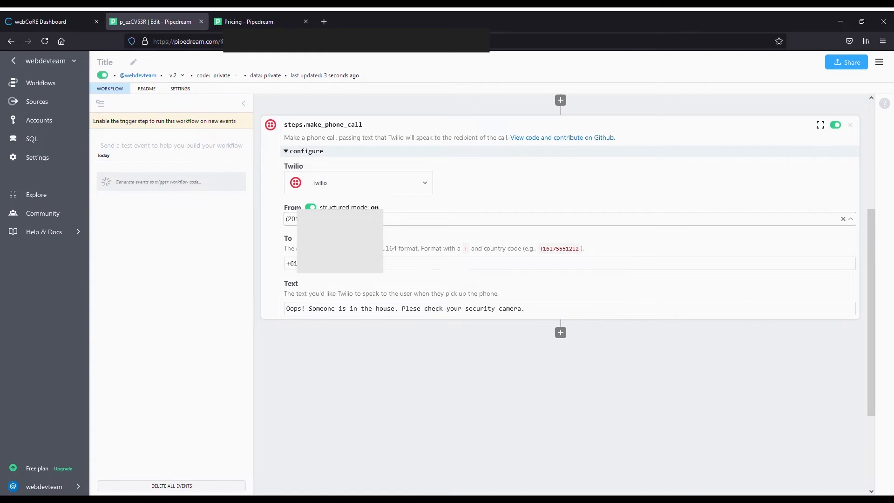
Switch to the webCoRE dashboard and start a new blank piston with webdevteam as its author
{"action": "left_click", "coordinate": [69, 21]}
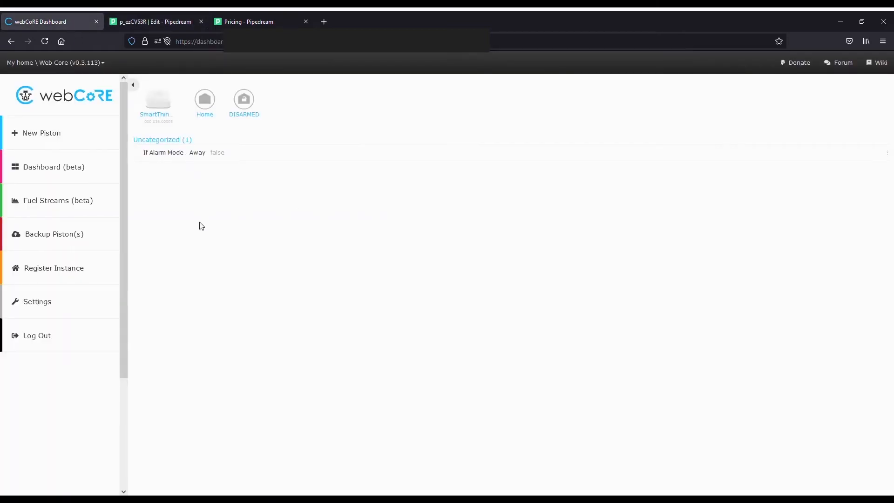
{"action": "left_click", "coordinate": [54, 139]}
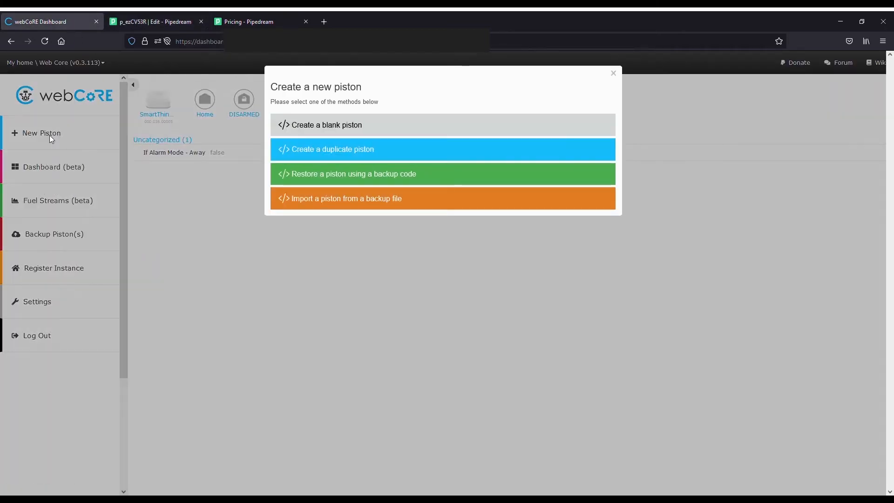
{"action": "left_click", "coordinate": [350, 133]}
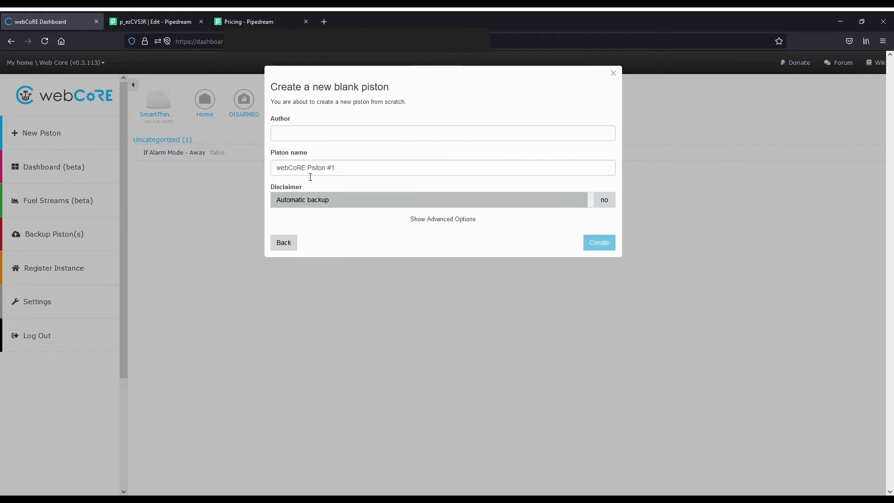
{"action": "left_click", "coordinate": [307, 140]}
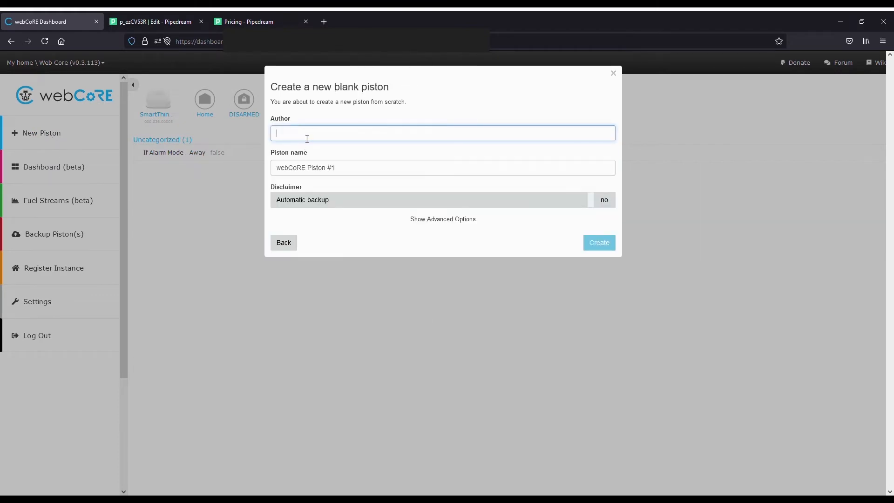
{"action": "type", "text": "Web"}
{"action": "key", "text": "BackSpace"}
{"action": "key", "text": "BackSpace"}
{"action": "key", "text": "BackSpace"}
{"action": "type", "text": "webdevteam"}
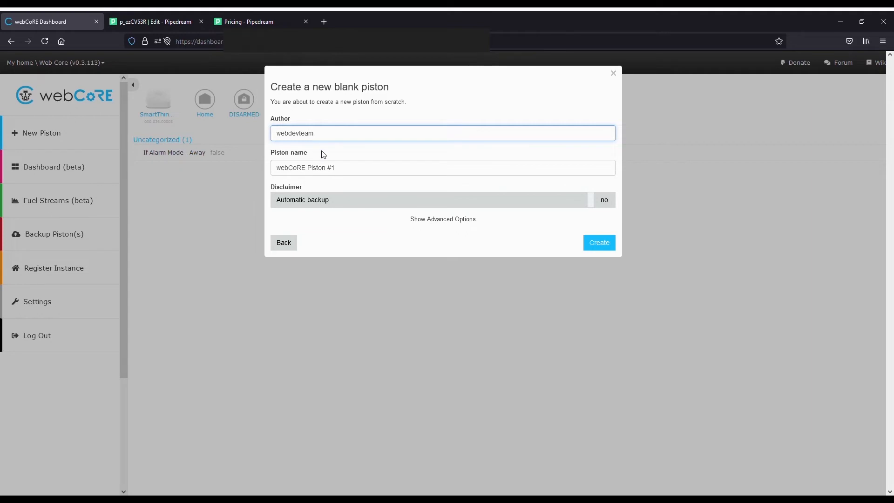
Name the piston "ST to Twilio Call" and create it
{"action": "triple_click", "coordinate": [361, 173]}
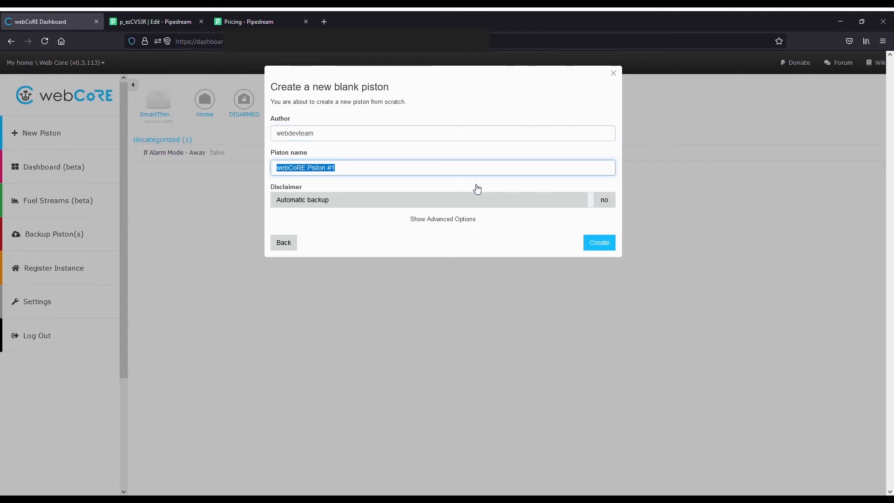
{"action": "type", "text": "ST to Tw"}
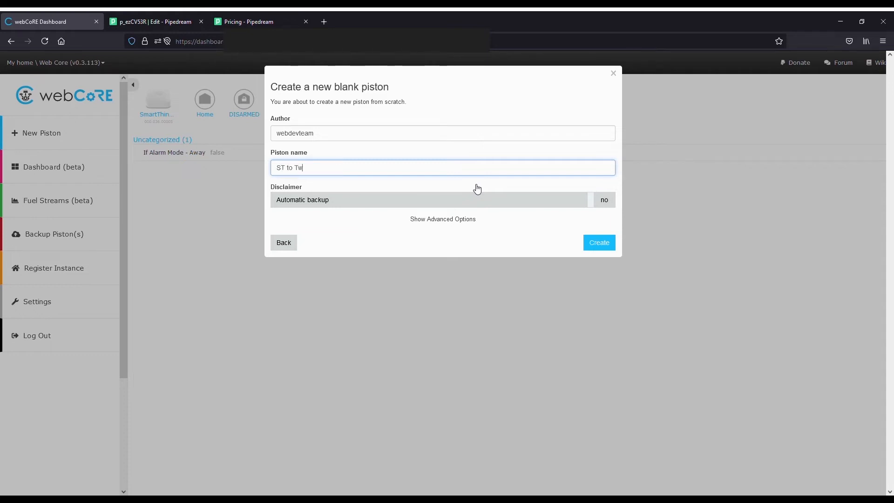
{"action": "type", "text": "ilio Cal"}
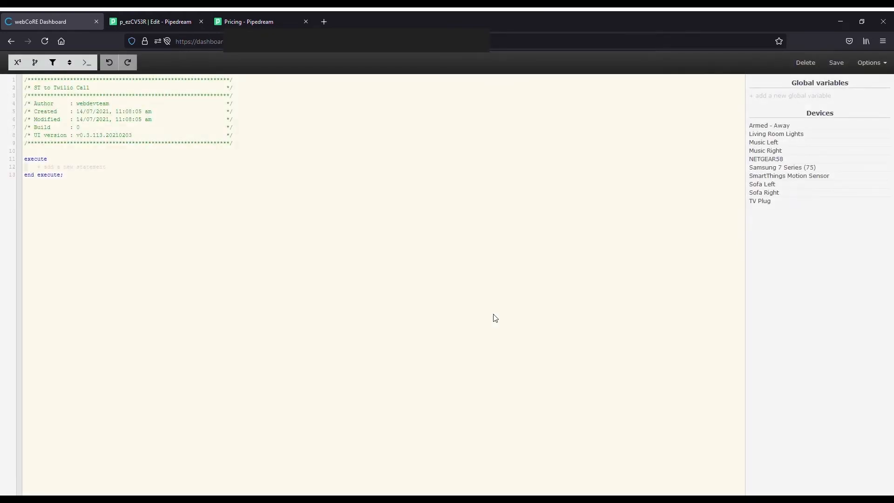
Add an if block to the empty piston and begin a single condition for it
{"action": "left_click", "coordinate": [77, 168]}
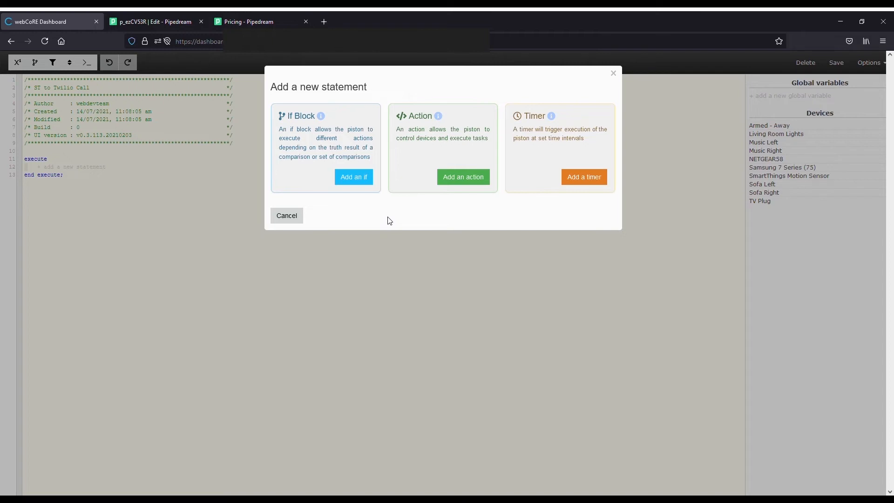
{"action": "left_click", "coordinate": [359, 187]}
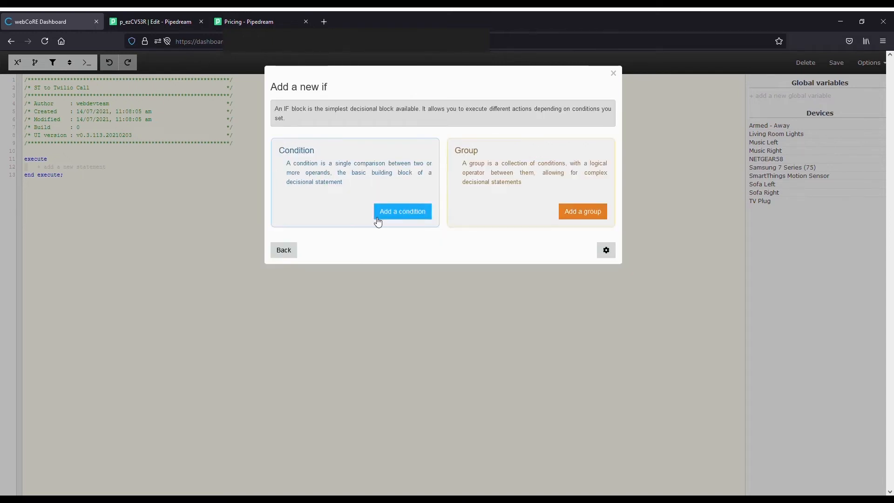
{"action": "left_click", "coordinate": [400, 219]}
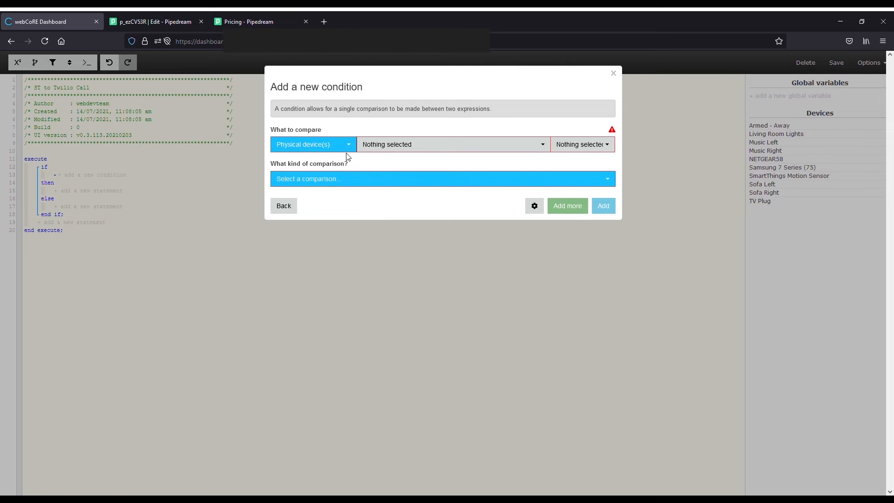
{"action": "left_click", "coordinate": [347, 145]}
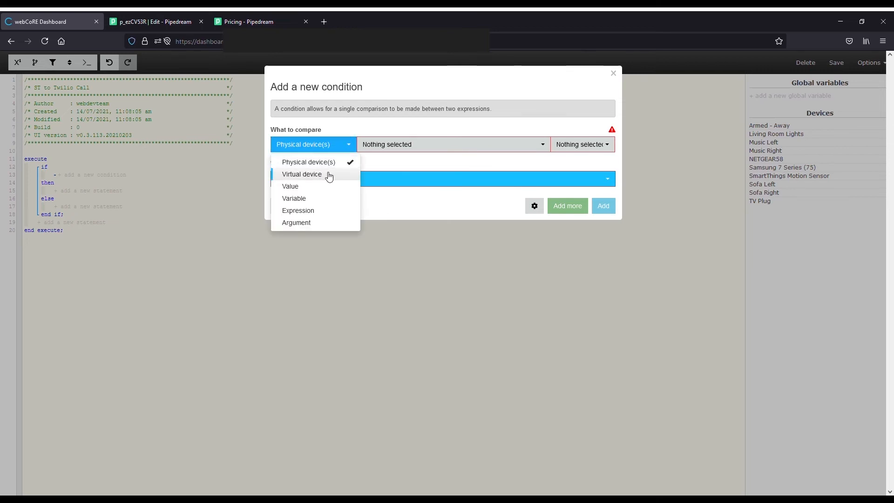
{"action": "left_click", "coordinate": [322, 174]}
{"action": "left_click", "coordinate": [409, 145]}
{"action": "left_click", "coordinate": [402, 283]}
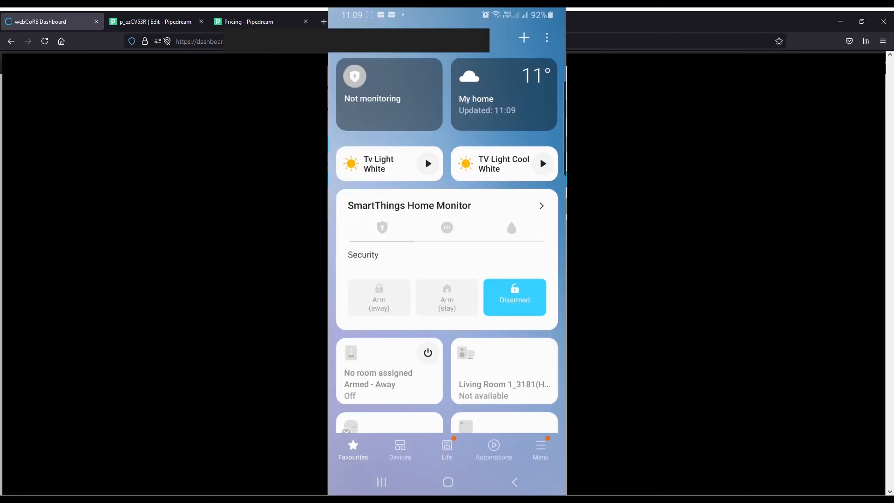
In the SmartThings mobile app, arm the Home Monitor security in away mode and disarm it again
{"action": "left_click", "coordinate": [379, 297]}
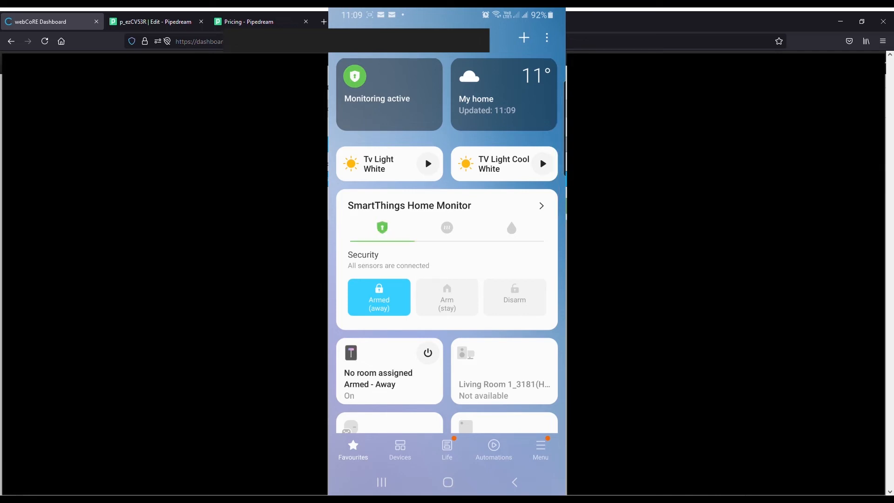
{"action": "left_click", "coordinate": [515, 298]}
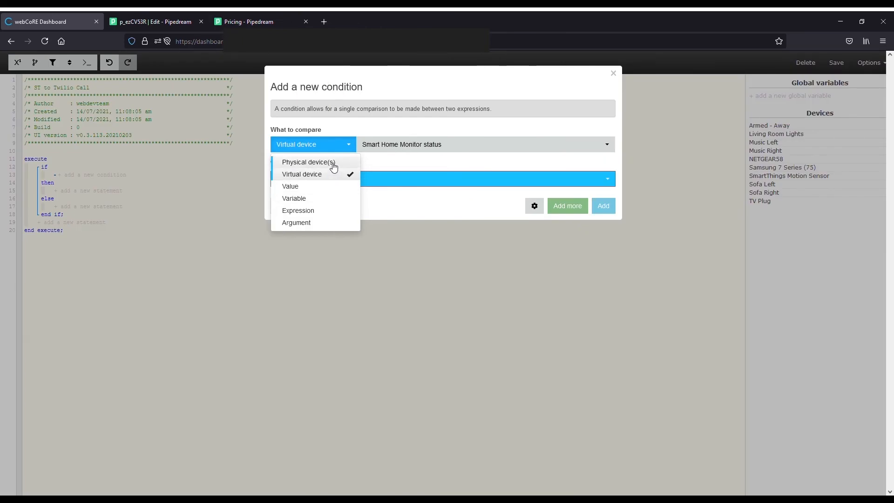
Begin a condition for the if block on the physical device Armed - Away, using its switch attribute with any interaction
{"action": "left_click", "coordinate": [334, 167]}
{"action": "left_click", "coordinate": [325, 246]}
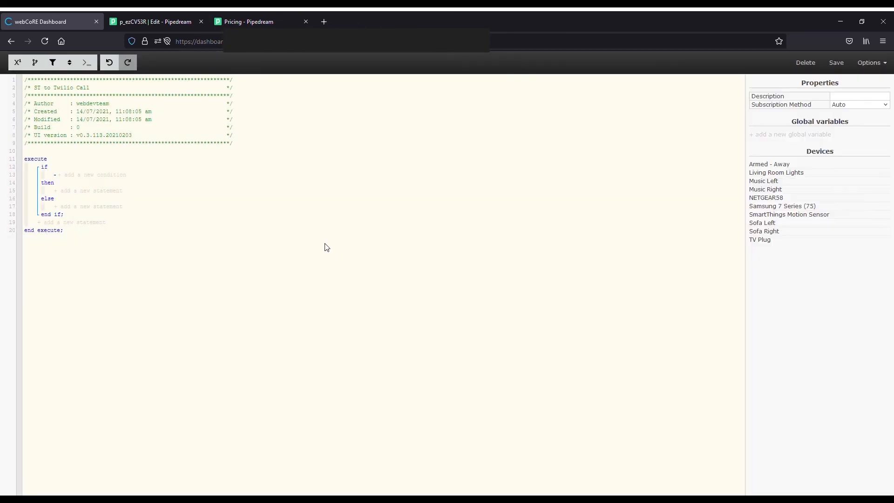
{"action": "left_click", "coordinate": [80, 176]}
{"action": "left_click", "coordinate": [406, 215]}
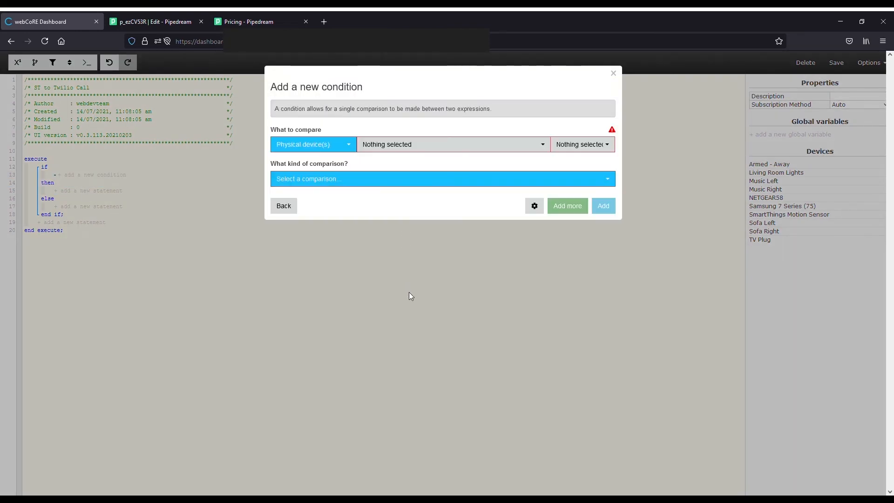
{"action": "left_click", "coordinate": [341, 146]}
{"action": "left_click", "coordinate": [342, 146]}
{"action": "left_click", "coordinate": [383, 146]}
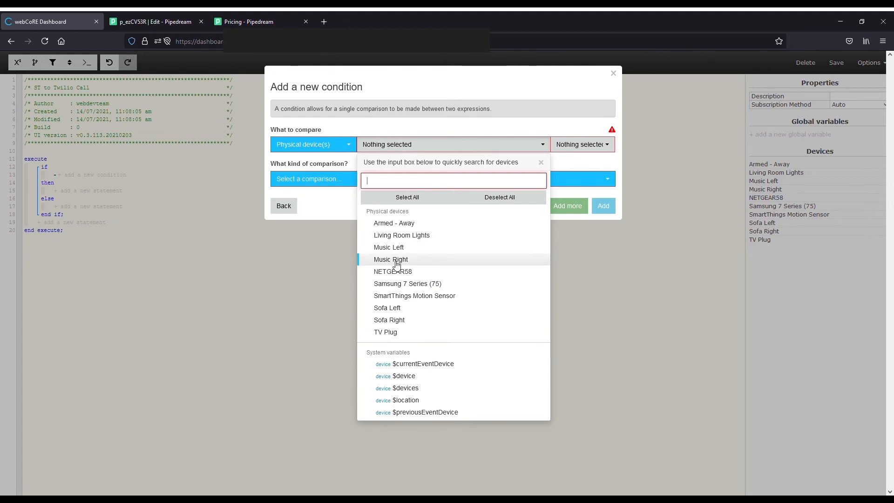
{"action": "left_click", "coordinate": [413, 225]}
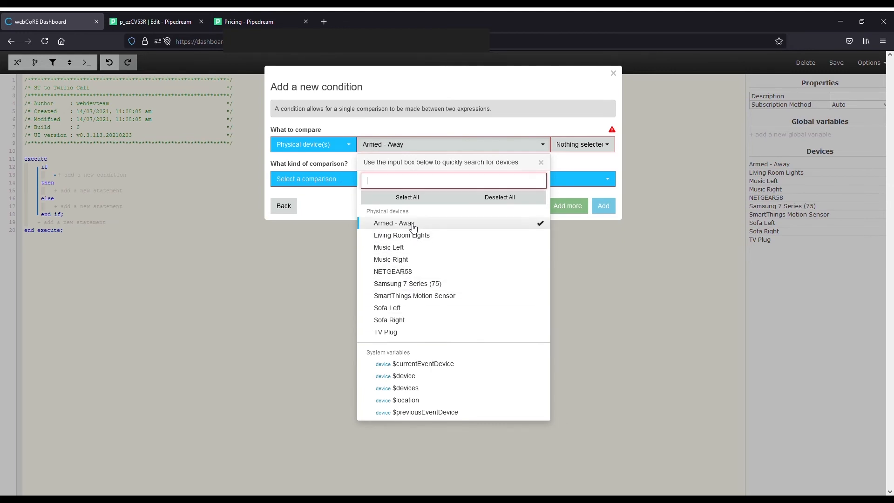
{"action": "left_click", "coordinate": [584, 145]}
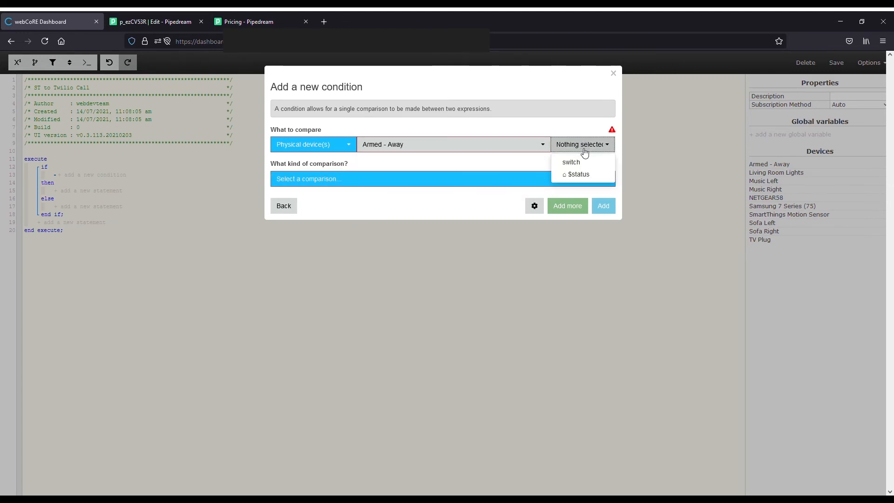
{"action": "left_click", "coordinate": [578, 162]}
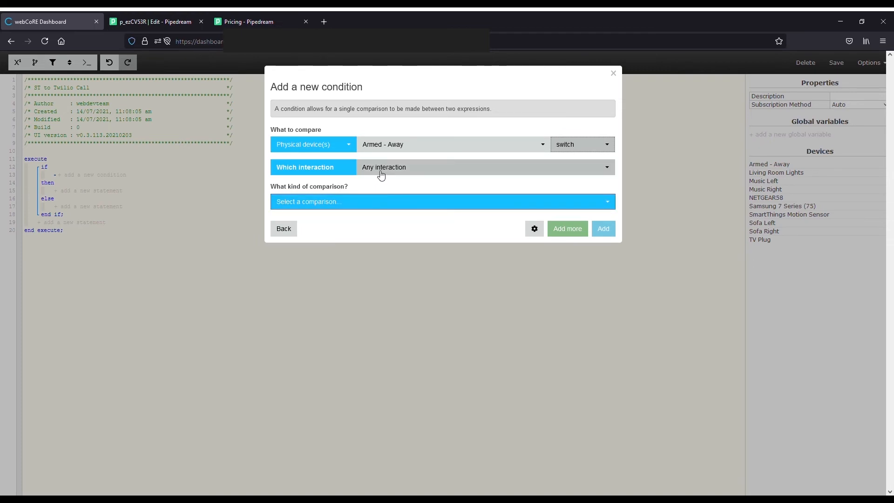
{"action": "left_click", "coordinate": [381, 175]}
{"action": "left_click", "coordinate": [379, 176]}
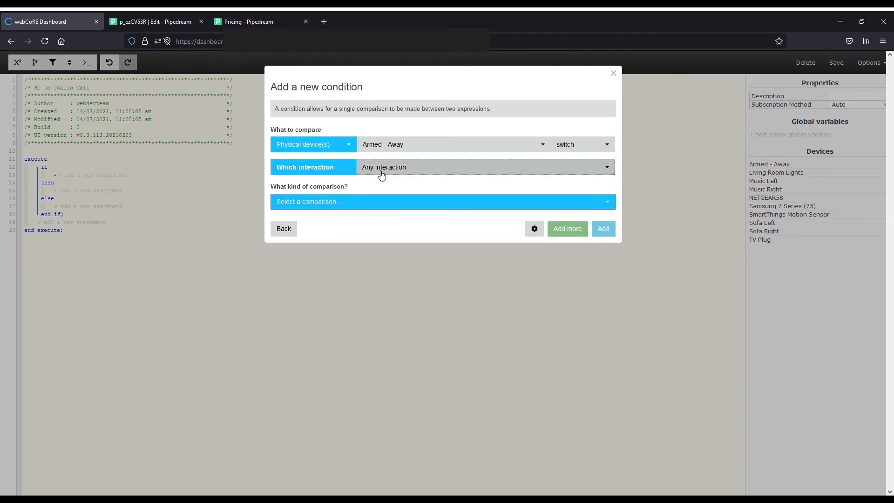
Set the Armed - Away switch comparison to "is" with the value "on", and add the condition
{"action": "left_click", "coordinate": [351, 203]}
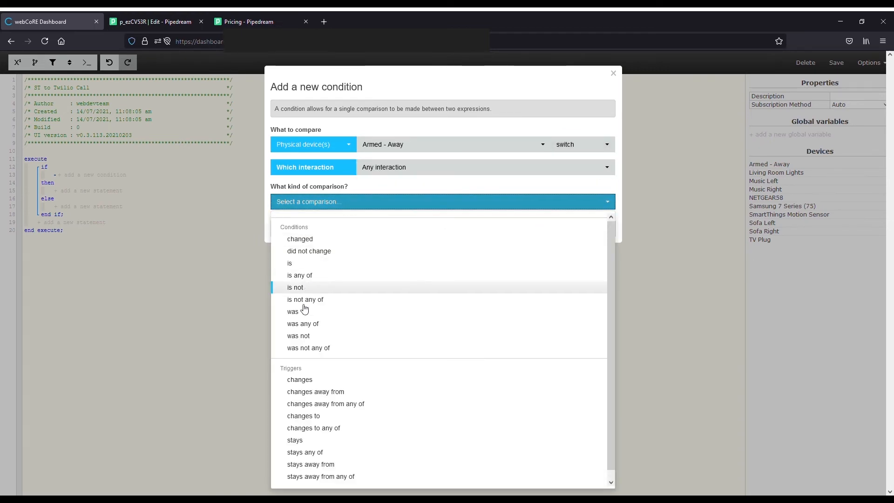
{"action": "left_click", "coordinate": [304, 416]}
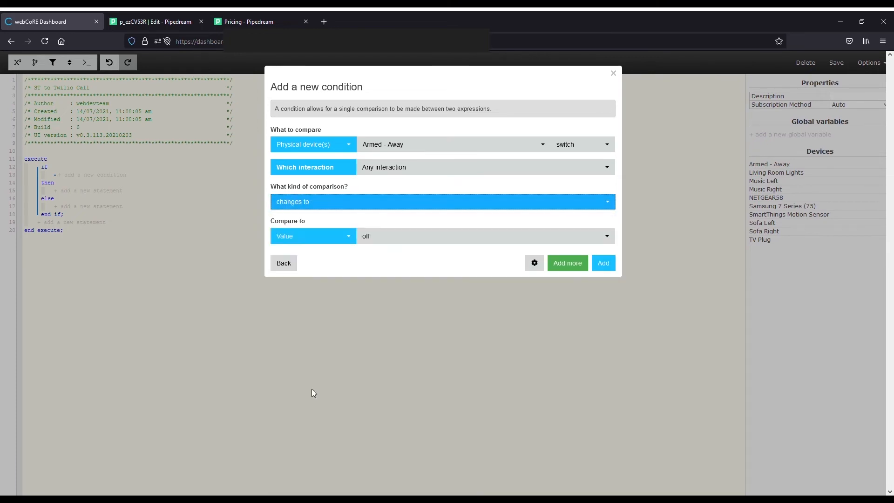
{"action": "left_click", "coordinate": [329, 201]}
{"action": "left_click", "coordinate": [302, 261]}
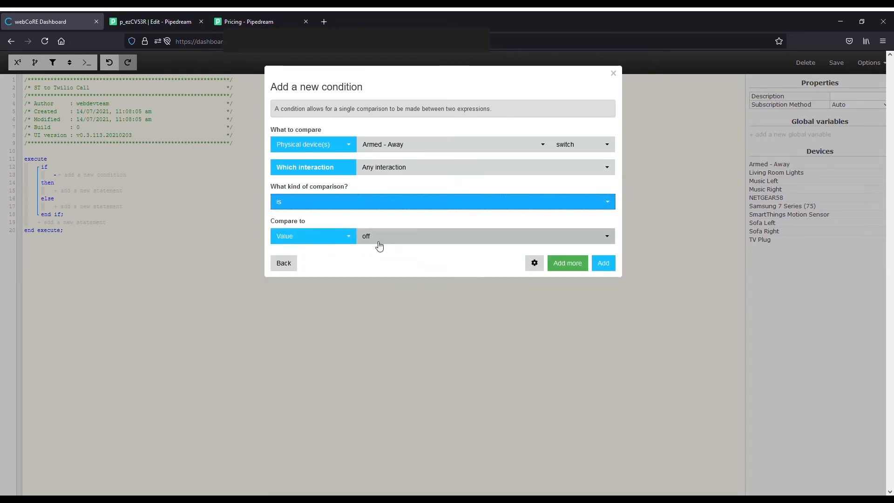
{"action": "left_click", "coordinate": [381, 244]}
{"action": "left_click", "coordinate": [379, 269]}
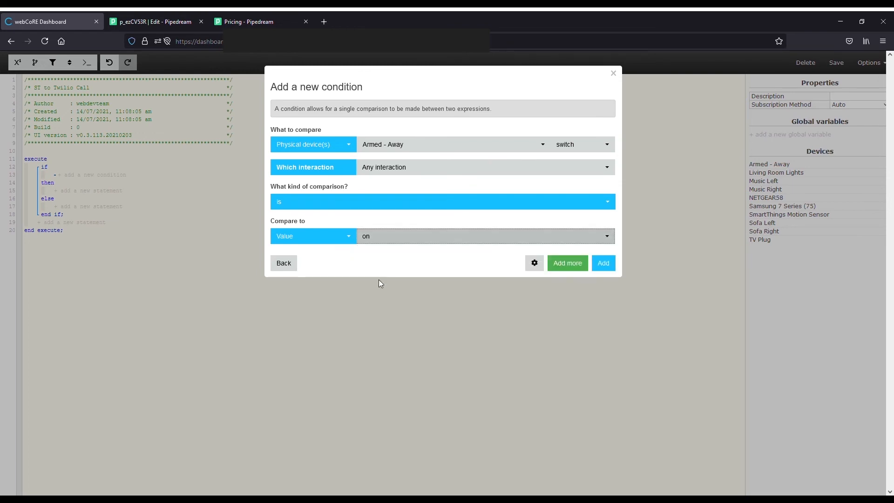
{"action": "left_click", "coordinate": [614, 271]}
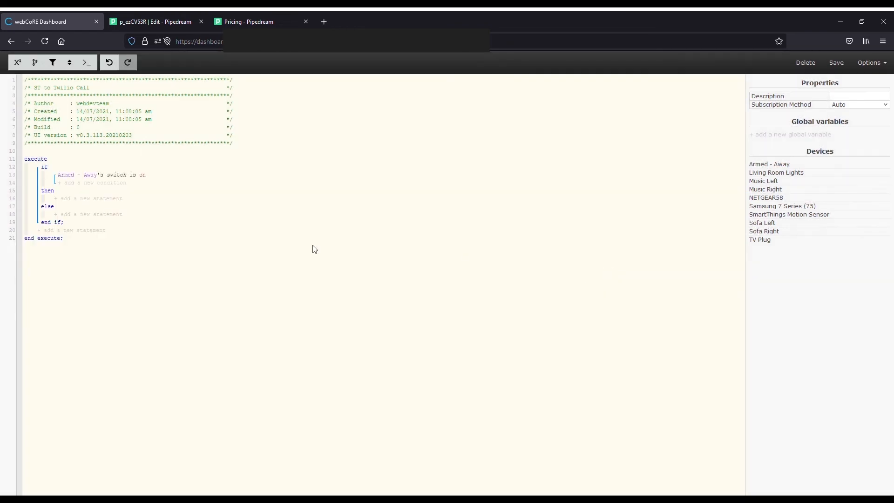
Begin a second condition in the if block on the SmartThings Motion Sensor's motion attribute
{"action": "left_click", "coordinate": [93, 185]}
{"action": "left_click", "coordinate": [410, 216]}
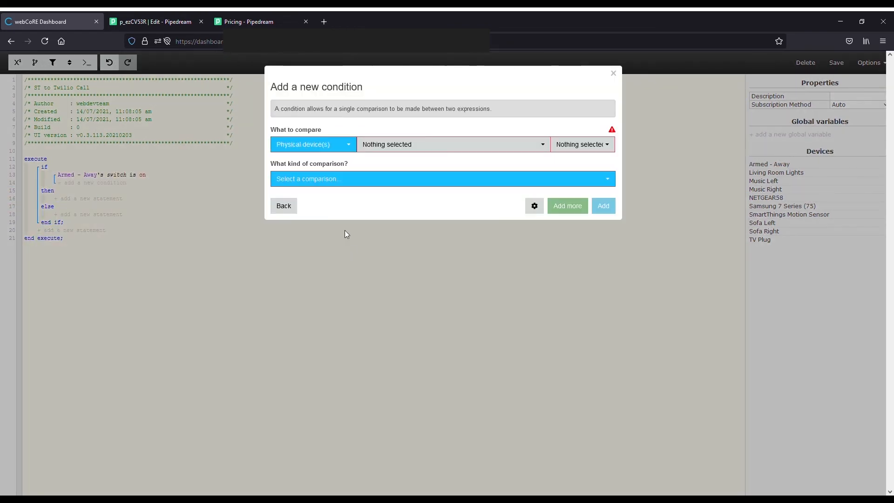
{"action": "left_click", "coordinate": [386, 149]}
{"action": "left_click", "coordinate": [415, 296]}
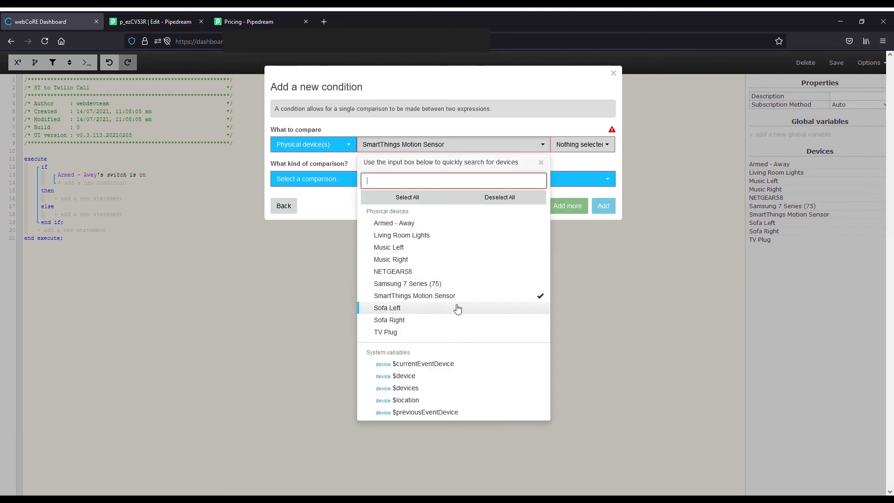
{"action": "left_click", "coordinate": [578, 146]}
{"action": "left_click", "coordinate": [578, 175]}
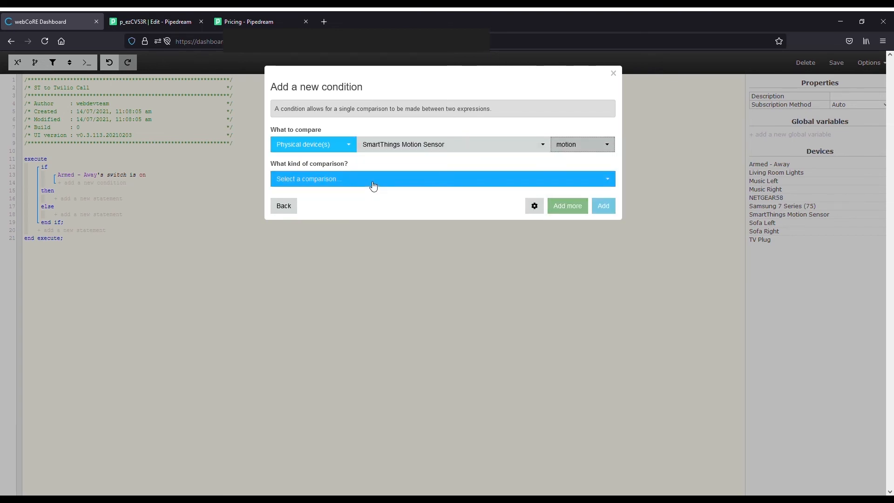
Set the motion comparison to "changes to" with the value "active", and add the condition
{"action": "left_click", "coordinate": [374, 184]}
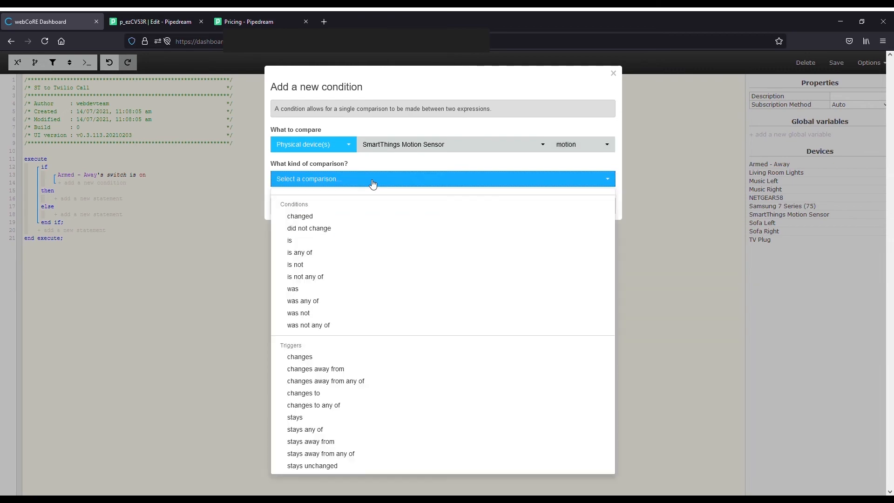
{"action": "left_click", "coordinate": [304, 395]}
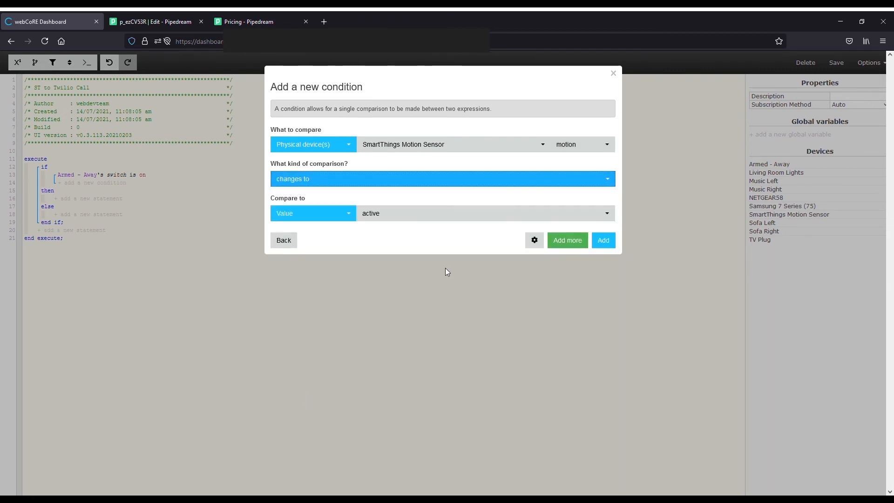
{"action": "left_click", "coordinate": [481, 215]}
{"action": "left_click", "coordinate": [482, 216]}
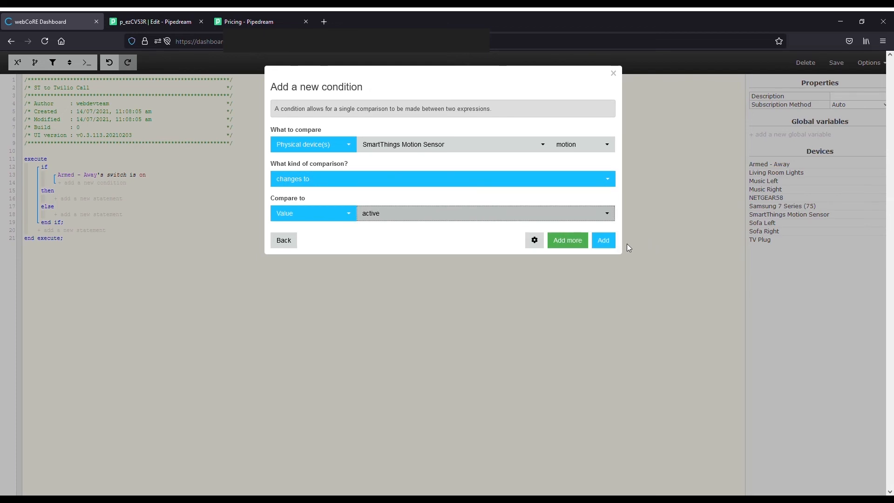
{"action": "left_click", "coordinate": [602, 240]}
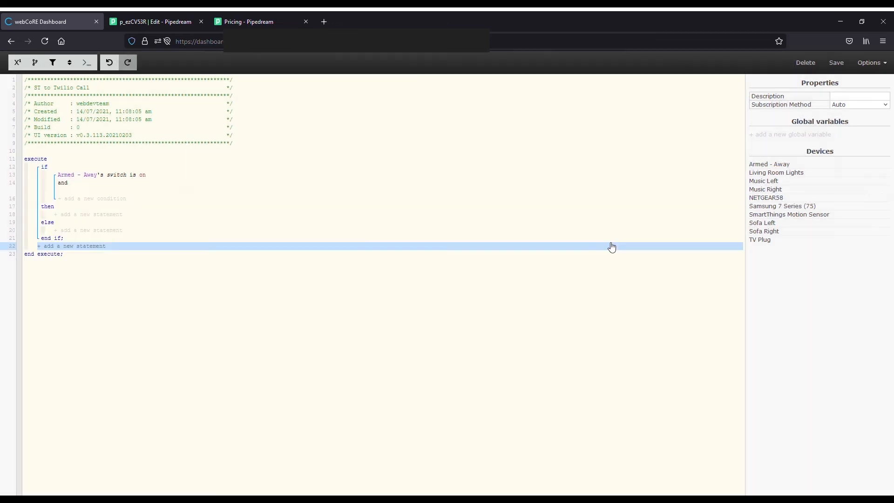
Add an action to the if block's then branch that targets the $currentEventDevice system variable, and start adding a task
{"action": "left_click", "coordinate": [102, 215]}
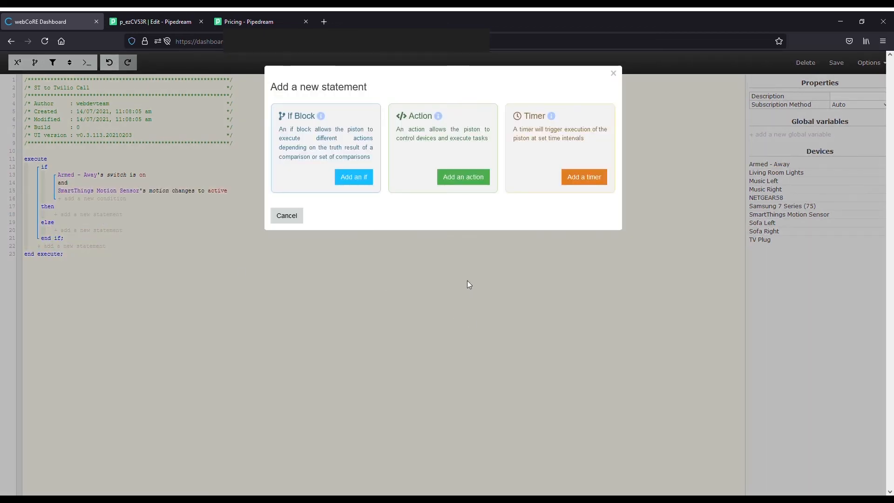
{"action": "left_click", "coordinate": [477, 184]}
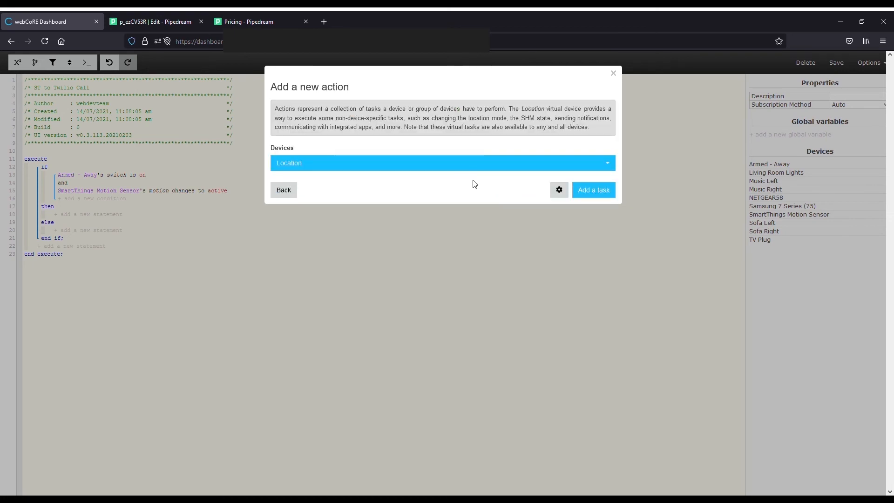
{"action": "left_click", "coordinate": [472, 168]}
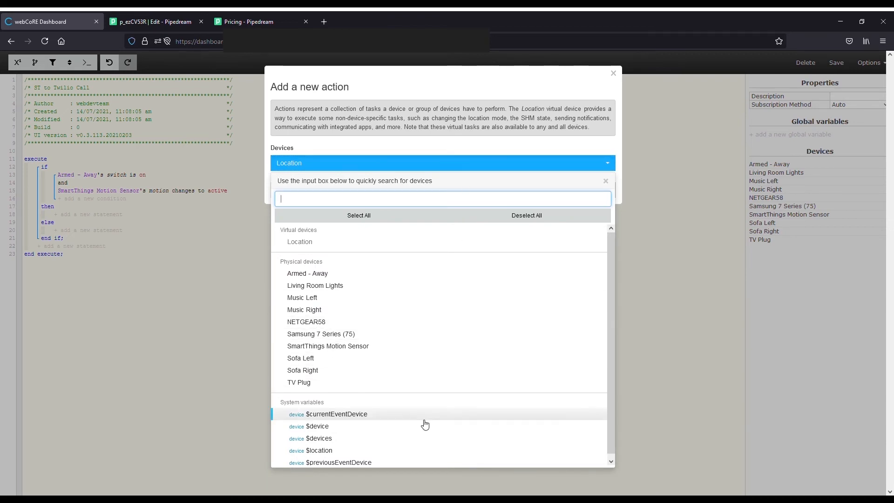
{"action": "left_click", "coordinate": [362, 415]}
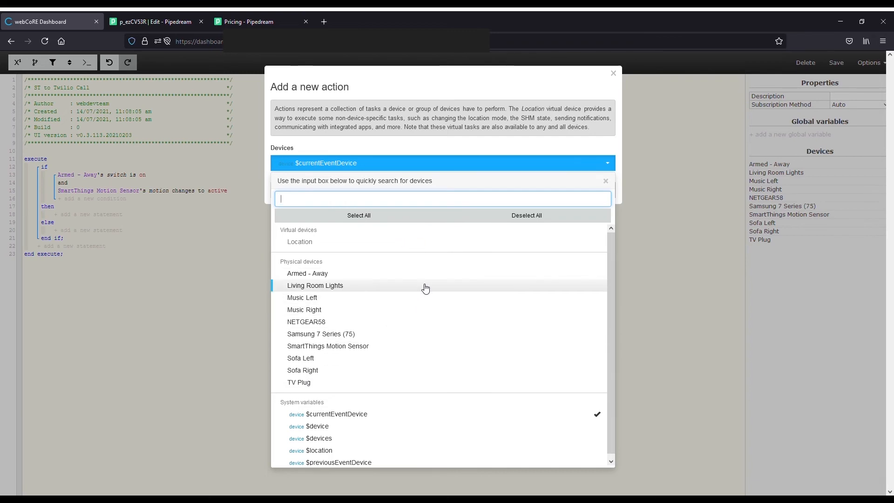
{"action": "left_click", "coordinate": [605, 181]}
{"action": "left_click", "coordinate": [601, 192]}
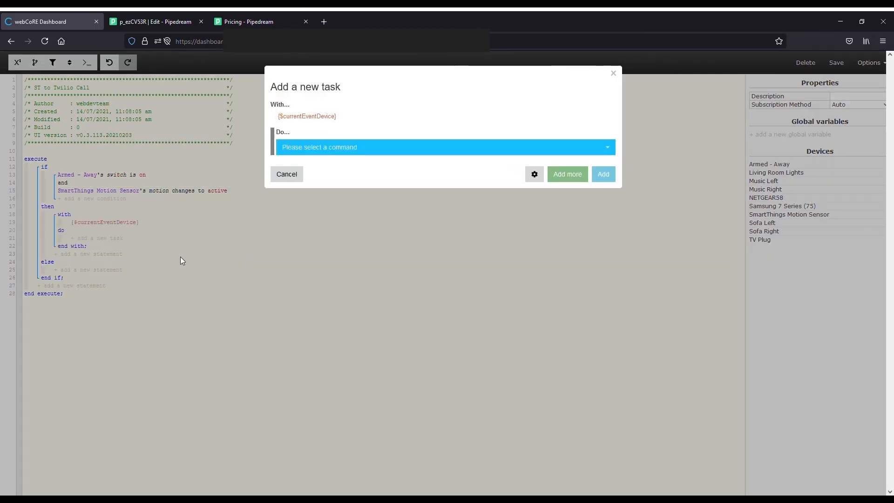
Choose "Make a web request" as the command for the new task on $currentEventDevice
{"action": "left_click", "coordinate": [398, 150]}
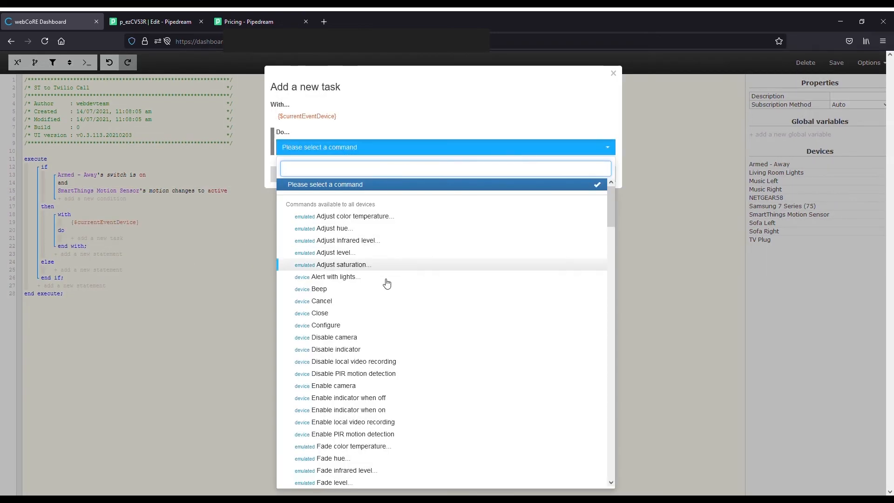
{"action": "scroll", "coordinate": [394, 363], "scroll_direction": "down", "scroll_amount": 15}
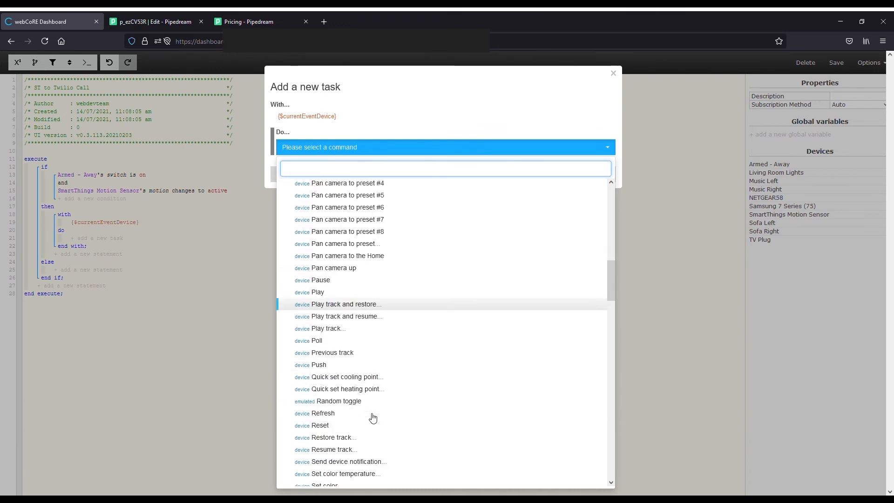
{"action": "scroll", "coordinate": [368, 331], "scroll_direction": "up", "scroll_amount": 10}
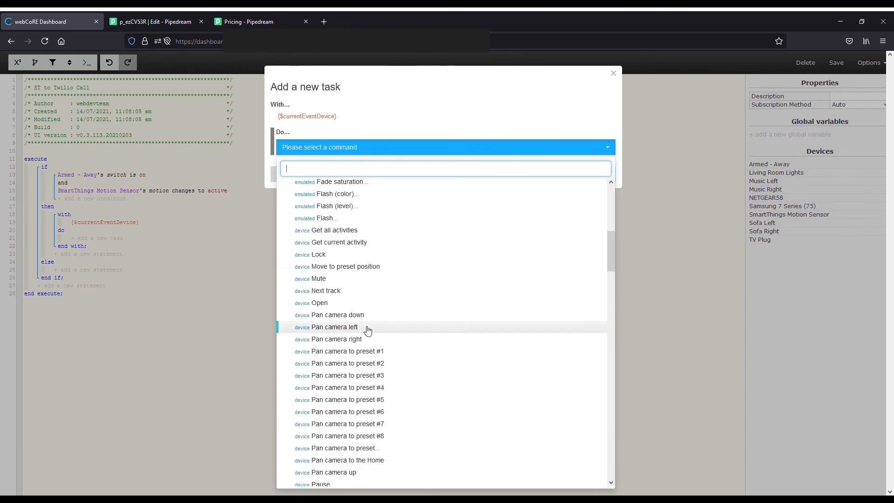
{"action": "scroll", "coordinate": [368, 332], "scroll_direction": "down", "scroll_amount": 10}
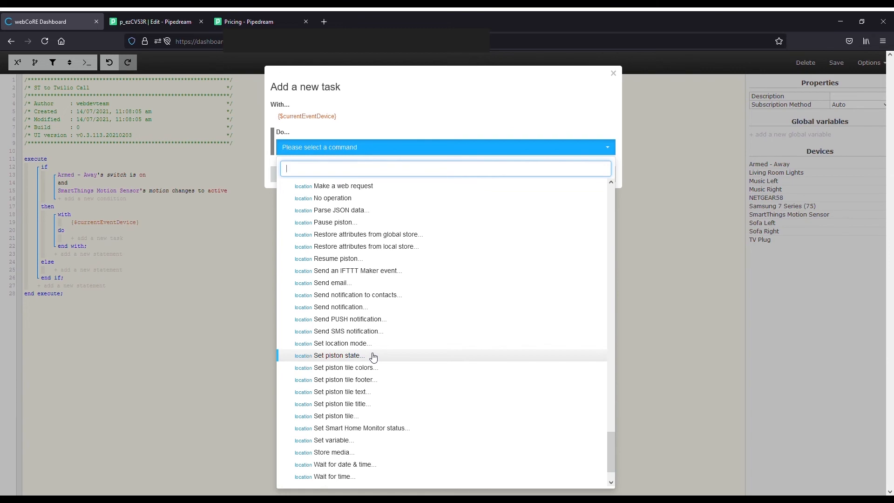
{"action": "left_click", "coordinate": [344, 186]}
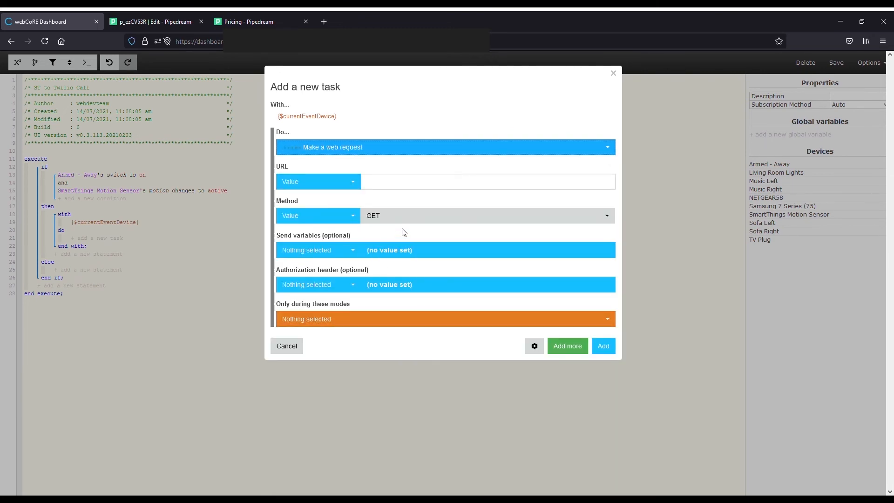
Fill the web request's URL with the Pipedream webhook endpoint using the GET method, add the task, and save the piston
{"action": "left_click", "coordinate": [397, 188]}
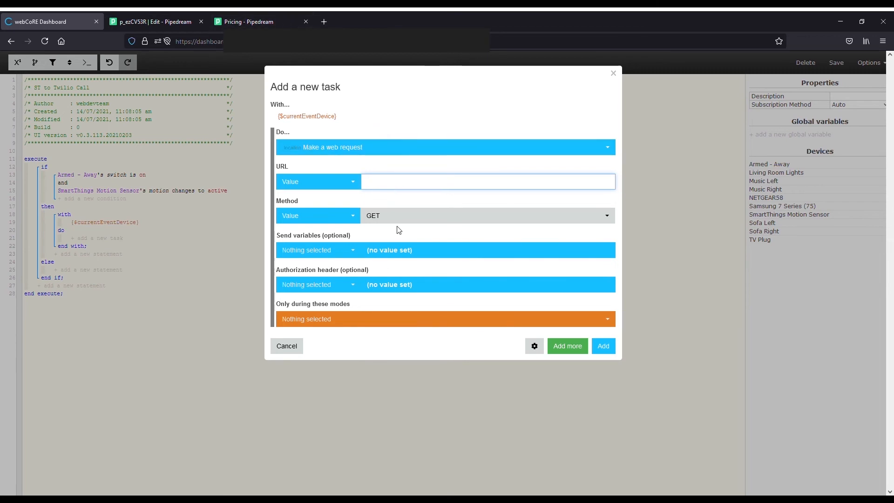
{"action": "left_click", "coordinate": [163, 20]}
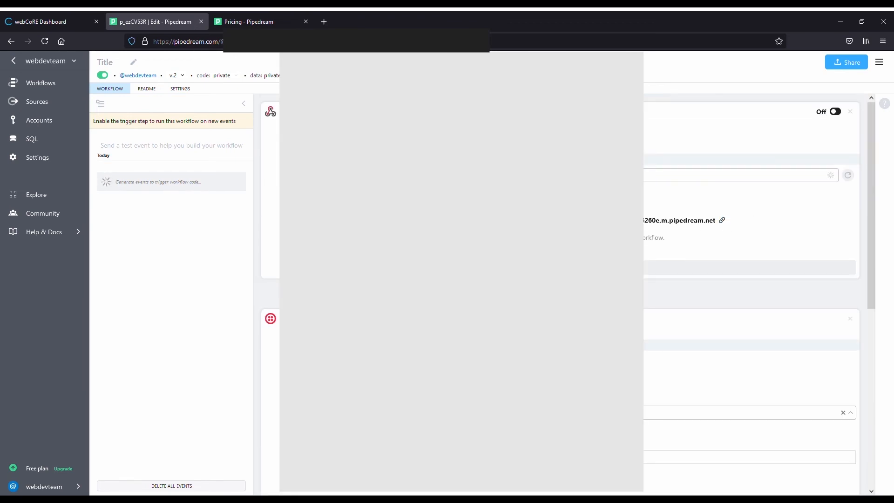
{"action": "left_click", "coordinate": [63, 21]}
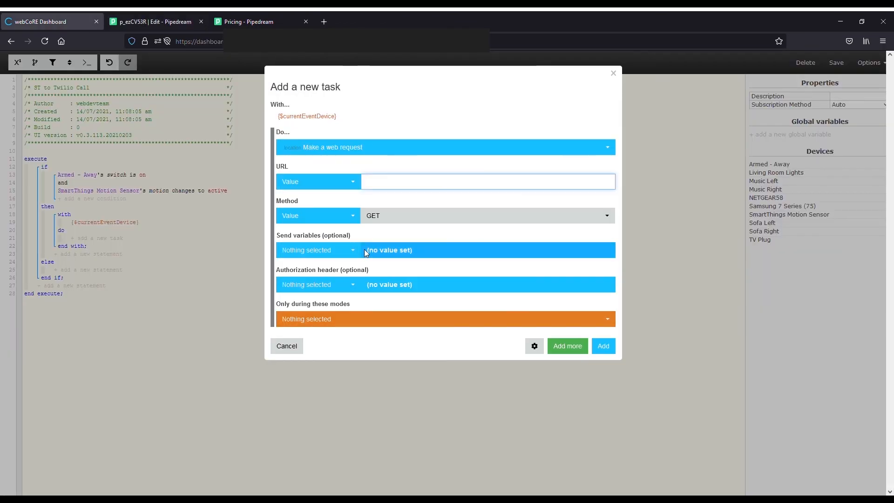
{"action": "key", "text": "ctrl+v"}
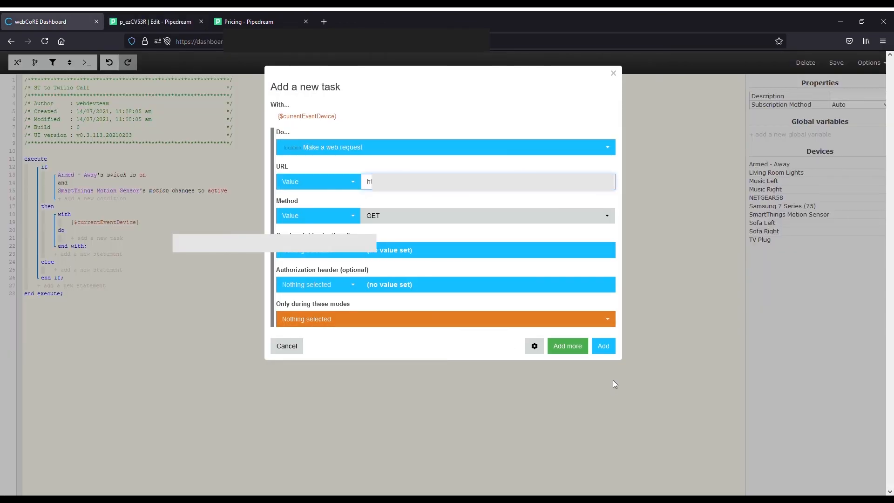
{"action": "left_click", "coordinate": [325, 252]}
{"action": "left_click", "coordinate": [603, 346]}
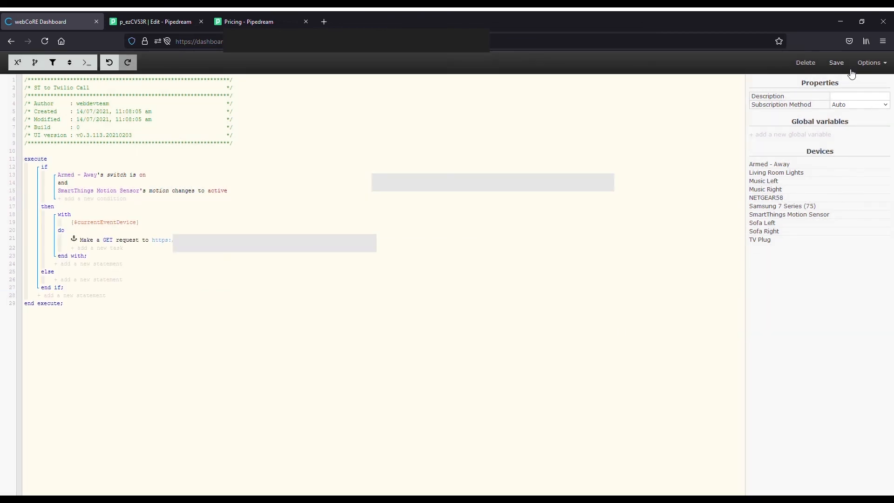
{"action": "left_click", "coordinate": [839, 64]}
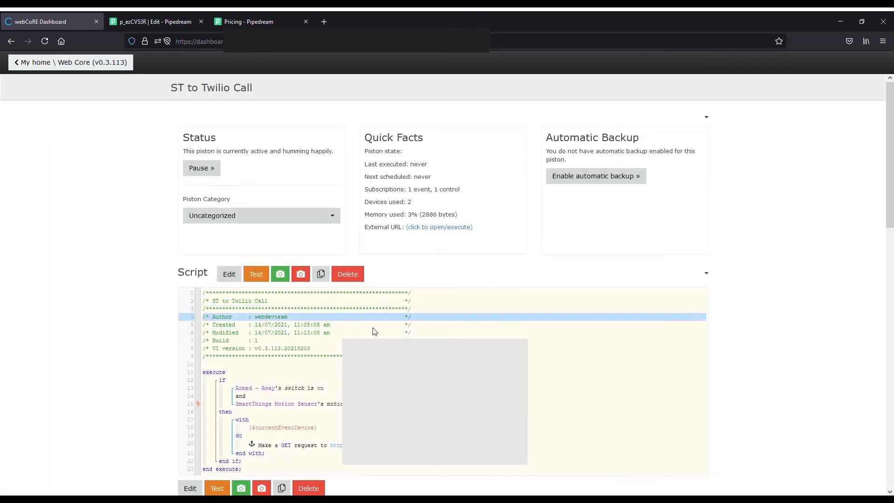
{"action": "scroll", "coordinate": [153, 368], "scroll_direction": "down", "scroll_amount": 3}
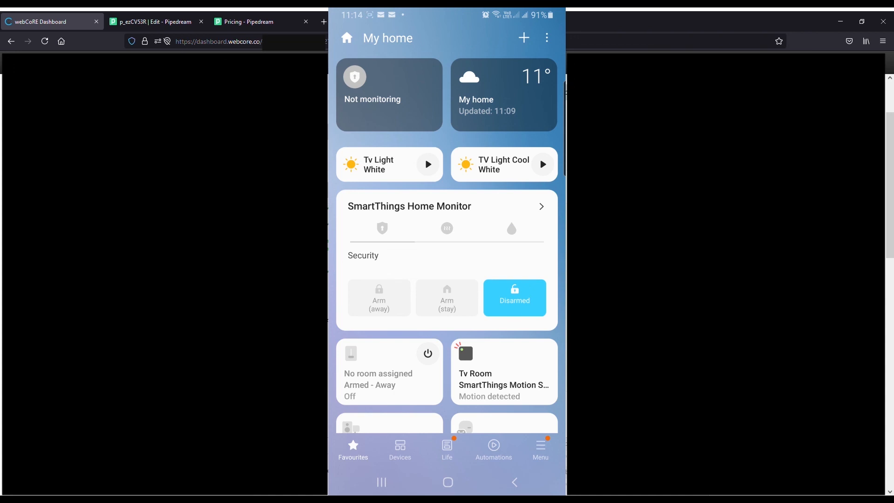
With the Pipedream workflow open, test the automation by arming SmartThings Home Monitor (away) on the phone and answering the incoming call
{"action": "left_click", "coordinate": [127, 22]}
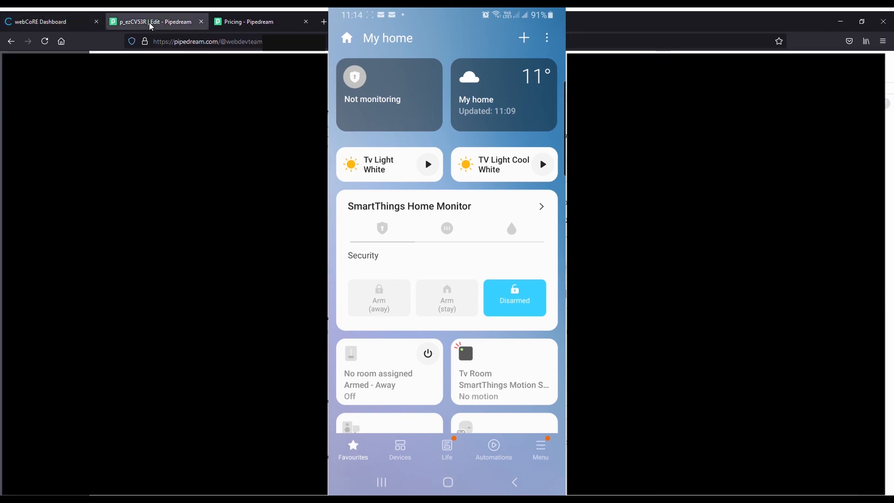
{"action": "left_click", "coordinate": [65, 24]}
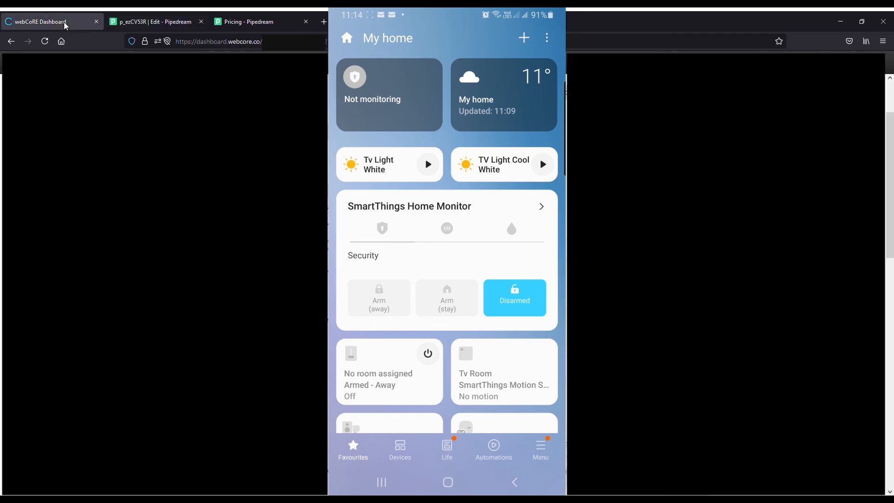
{"action": "left_click", "coordinate": [185, 22]}
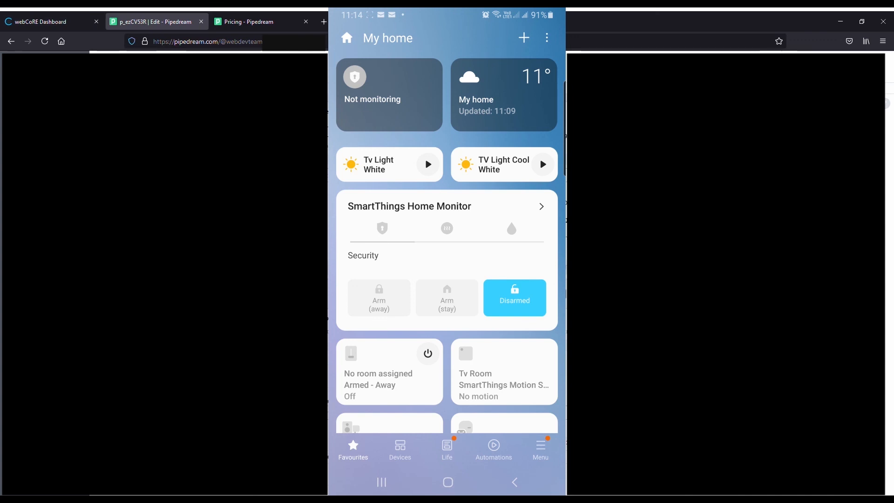
{"action": "left_click", "coordinate": [379, 298]}
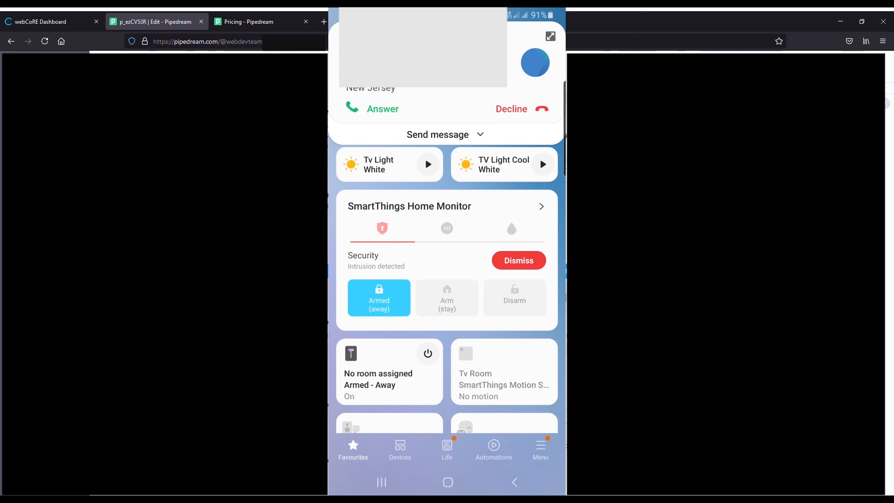
{"action": "left_click", "coordinate": [383, 109]}
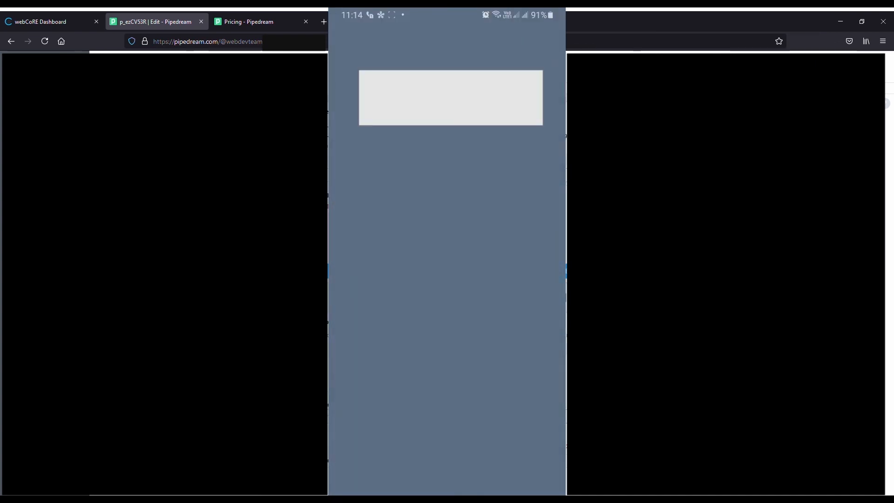
{"action": "left_click", "coordinate": [379, 345]}
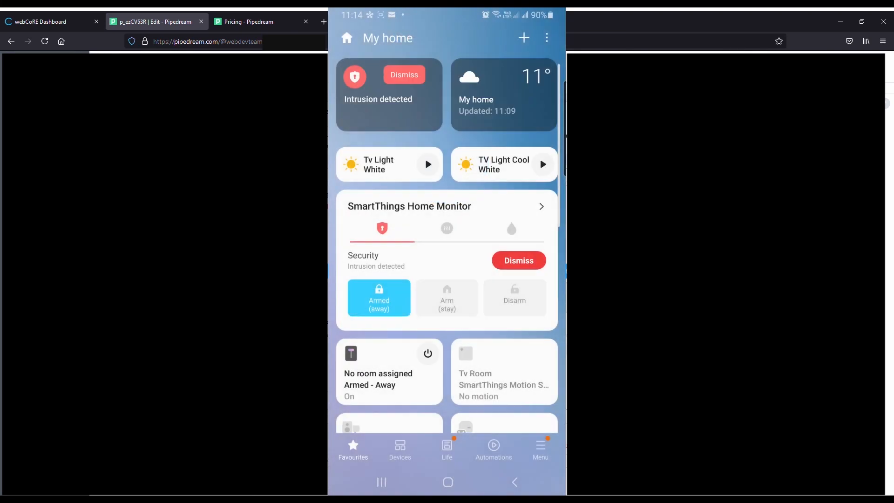
Reload the Pipedream workflow page, and return to the webCoRE piston to check its state and last execution time
{"action": "left_click", "coordinate": [45, 41]}
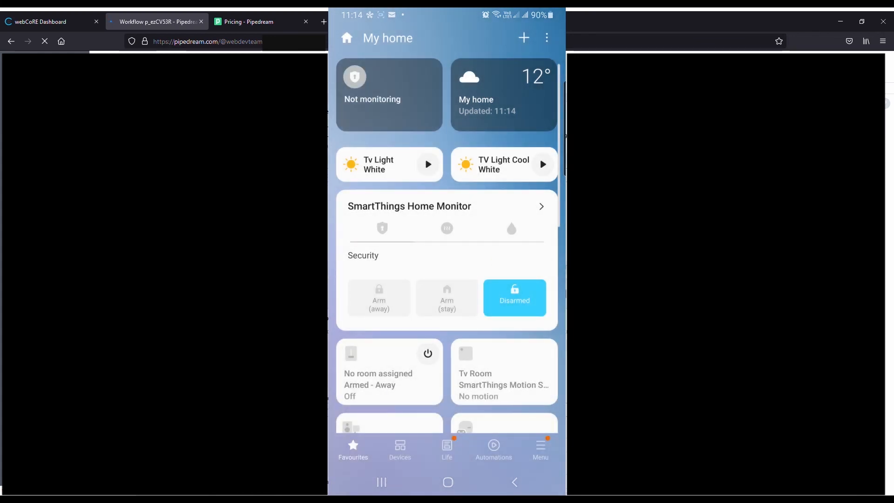
{"action": "left_click", "coordinate": [51, 21]}
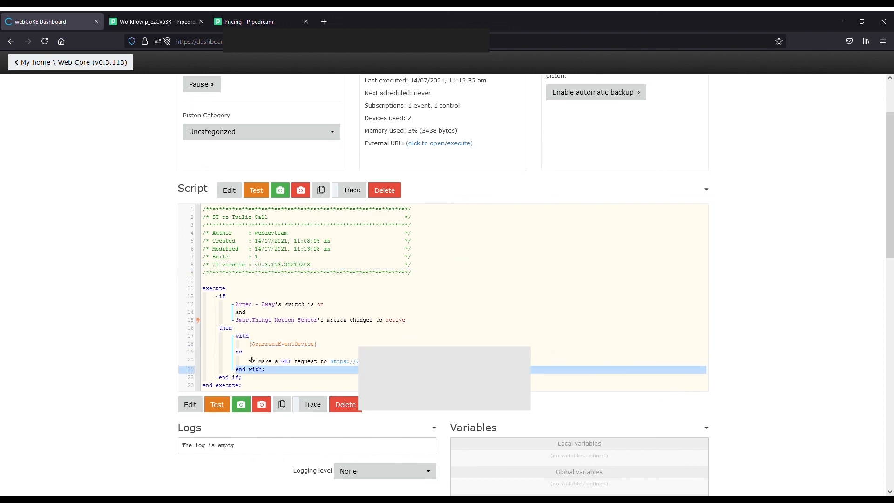
{"action": "scroll", "coordinate": [535, 285], "scroll_direction": "up", "scroll_amount": 1}
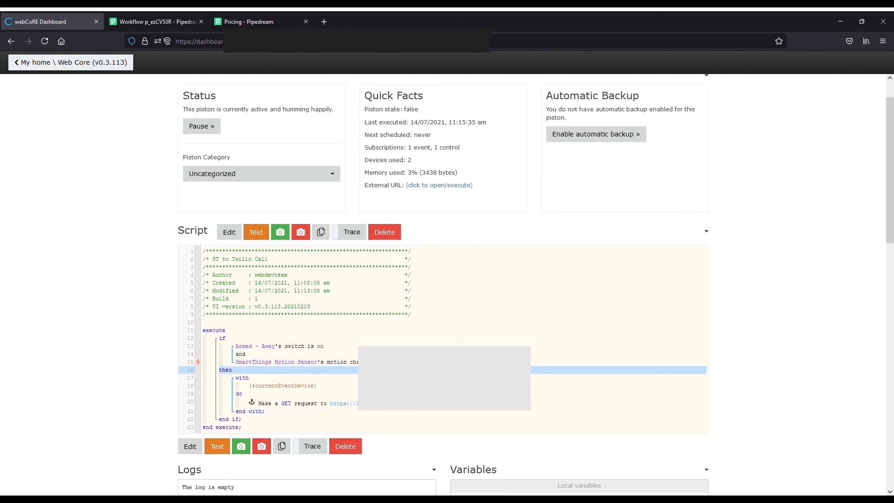